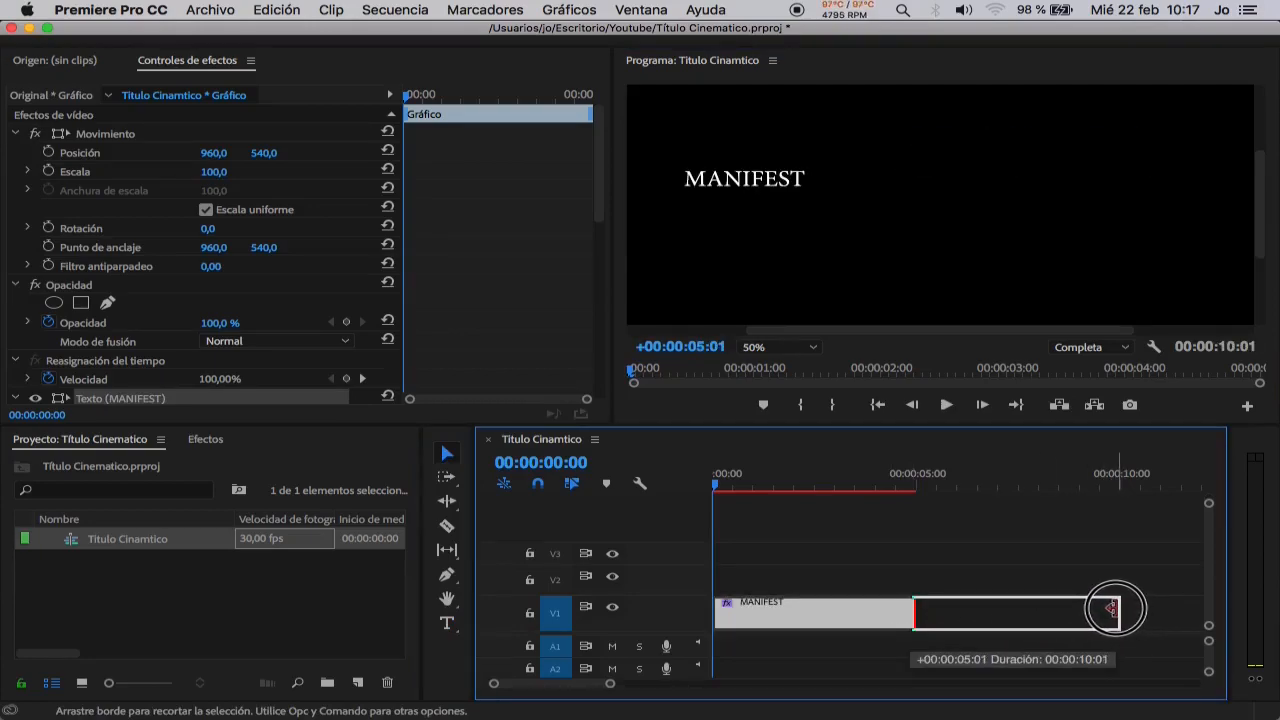
- Switch to the Gráficos workspace and show the MANIFEST title's editing properties in Gráficos esenciales
scroll(1257, 234, up, 3)
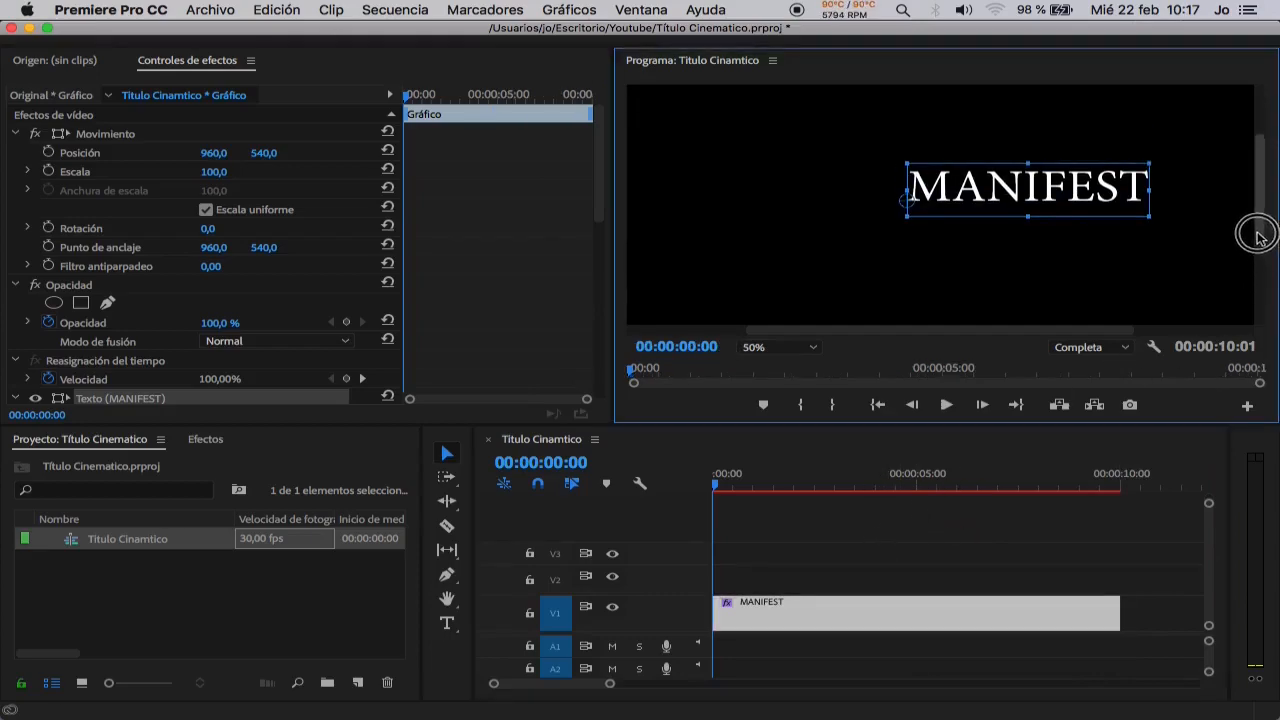
scroll(1083, 331, right, 3)
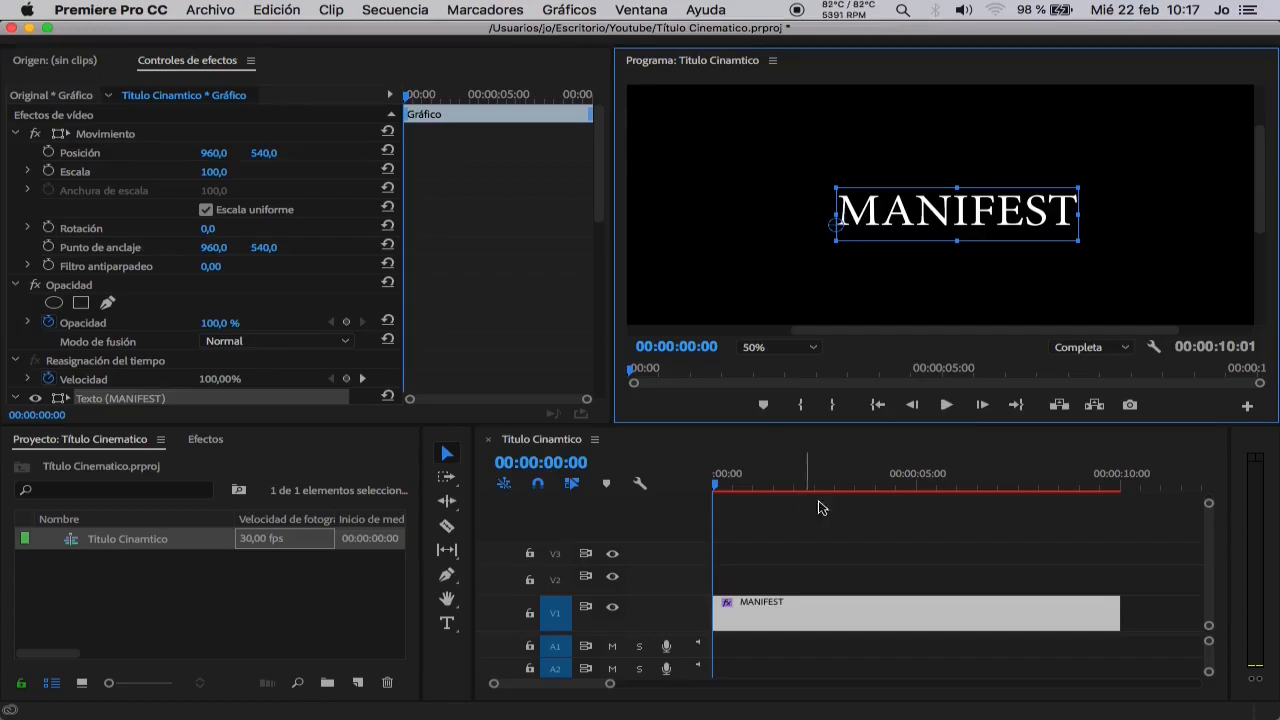
drag(659, 46, 660, 58)
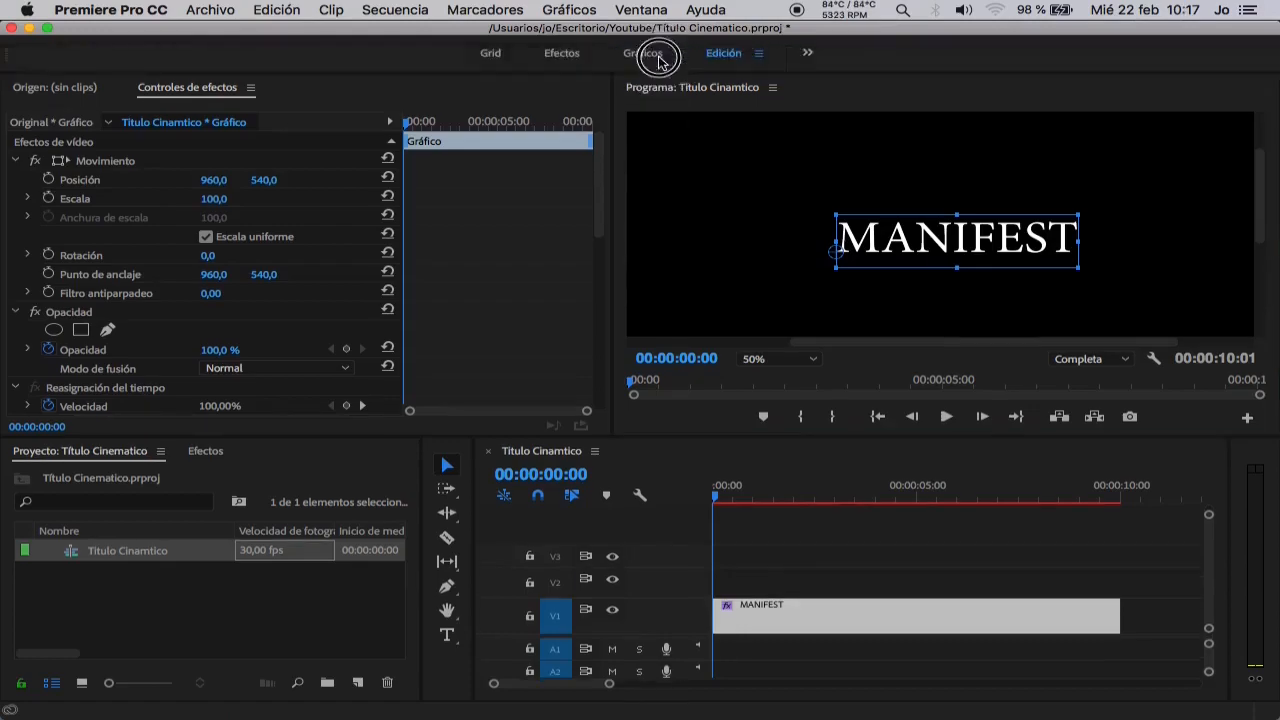
click(646, 54)
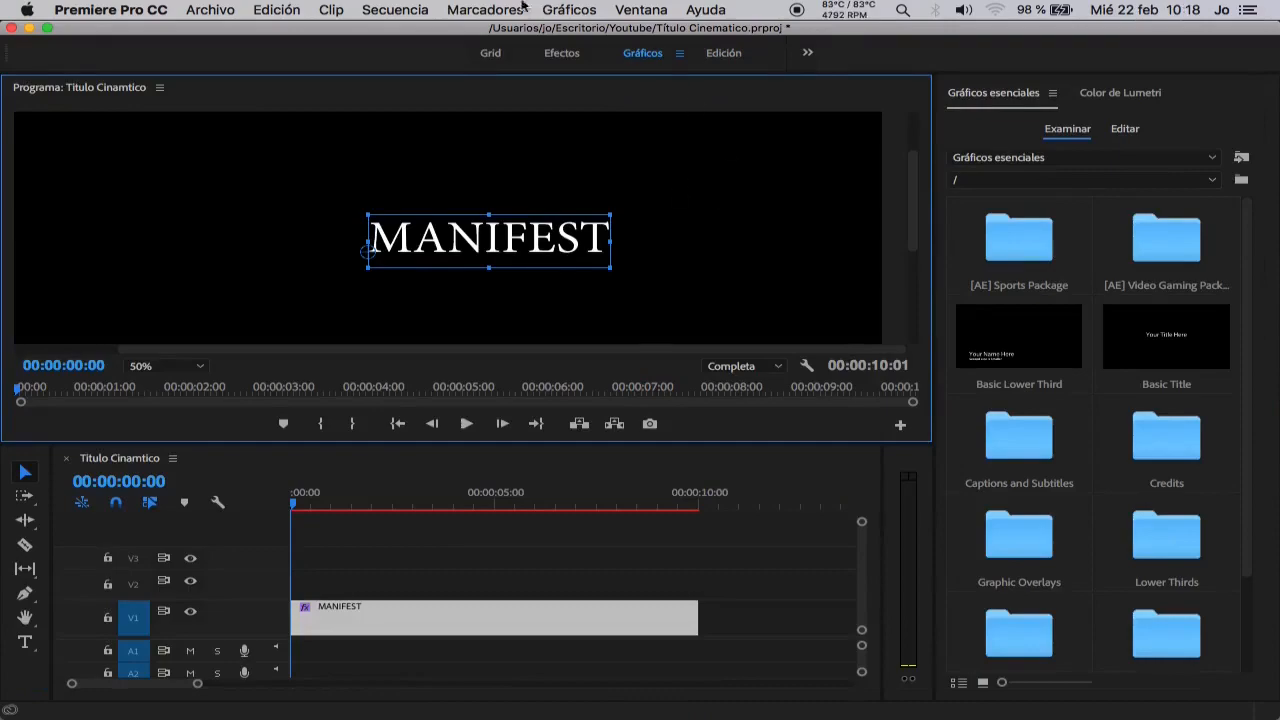
click(654, 10)
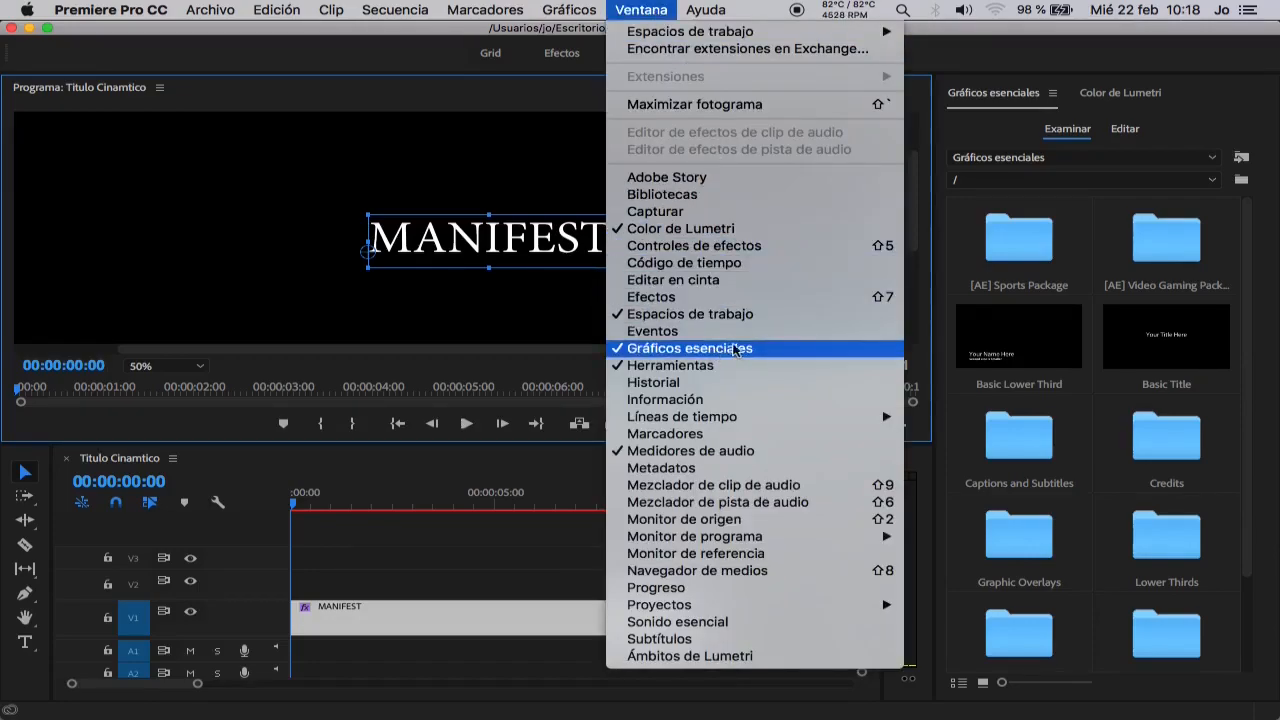
click(569, 102)
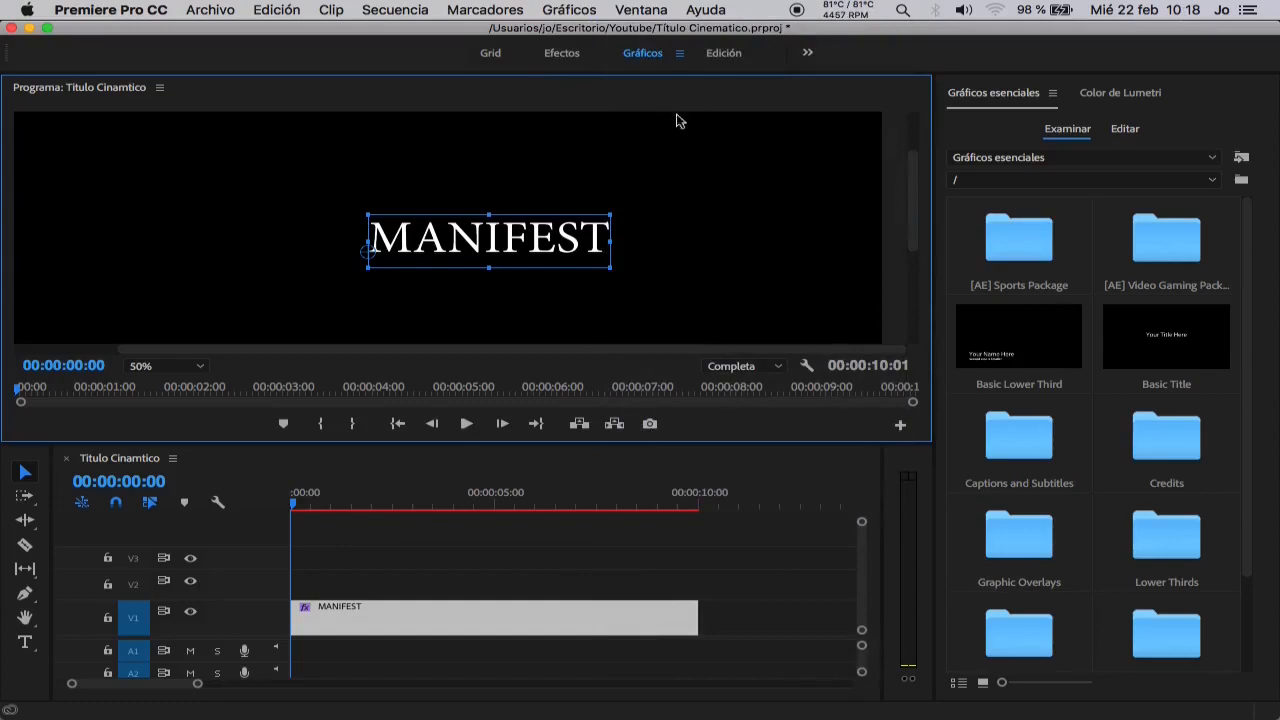
click(1122, 129)
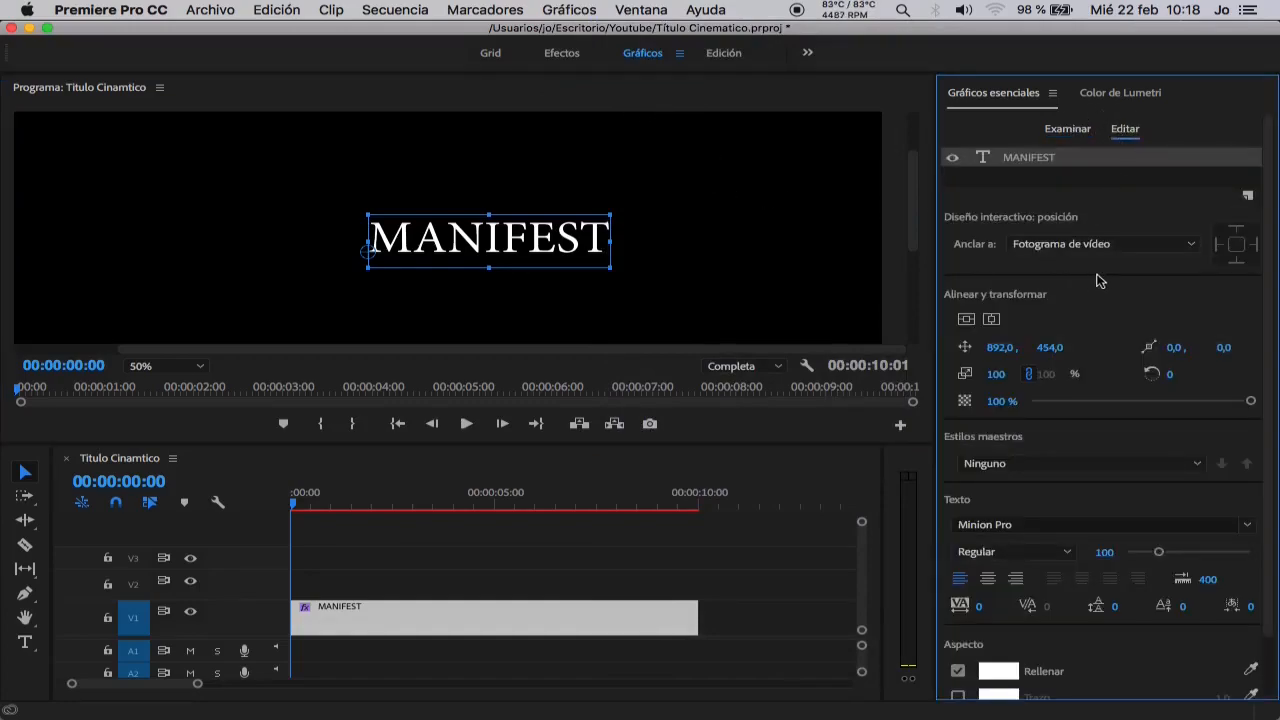
- Set the MANIFEST text layer's scale to 115%
scroll(1246, 328, down, 2)
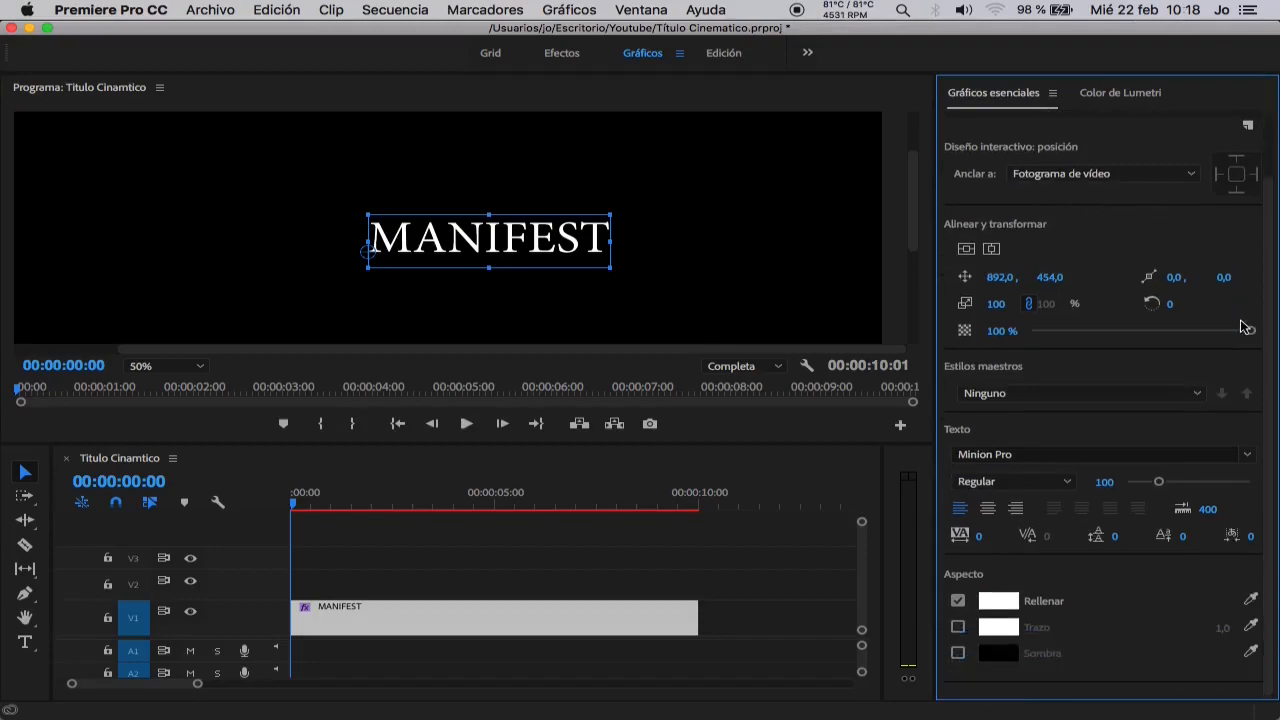
scroll(1246, 328, up, 2)
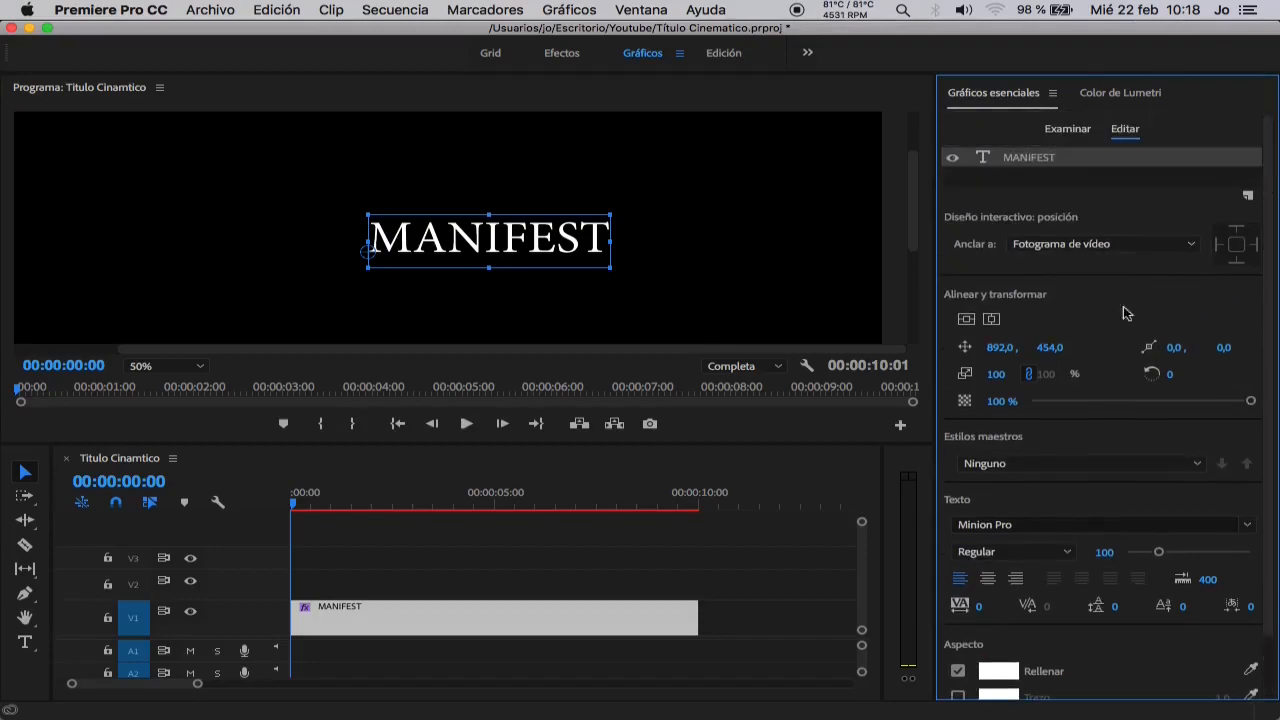
click(999, 373)
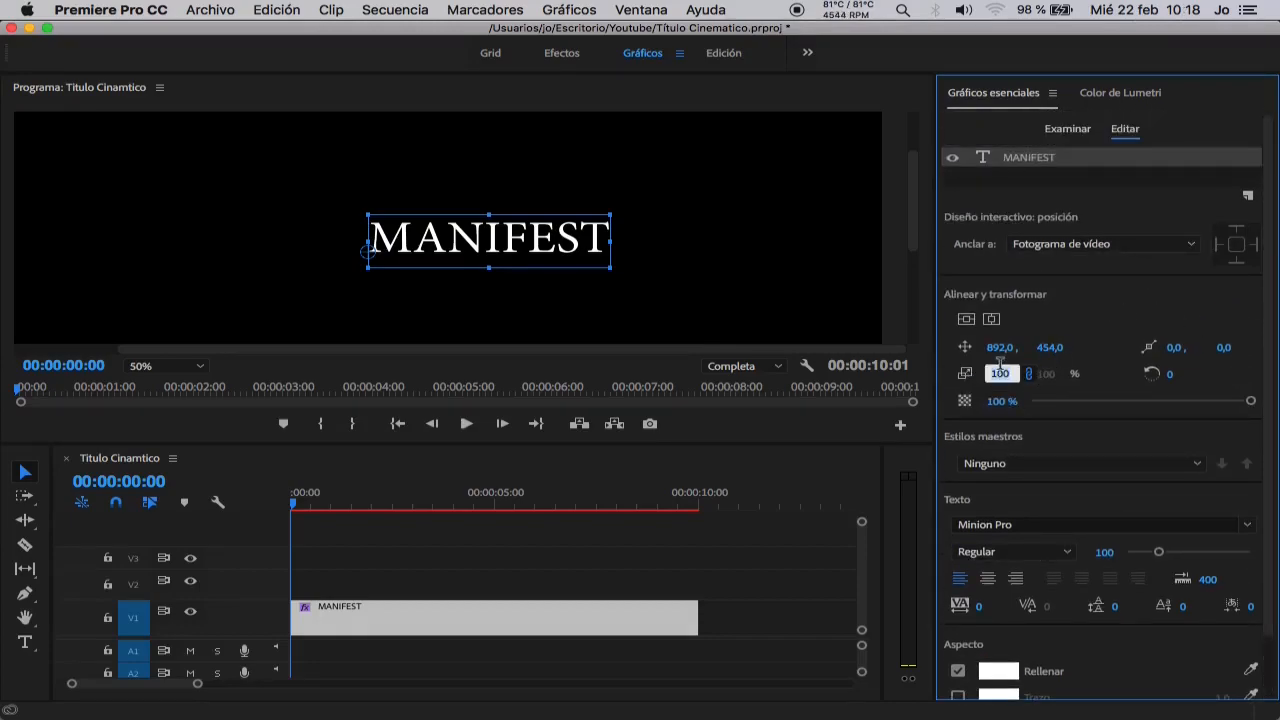
text(115)
key(Return)
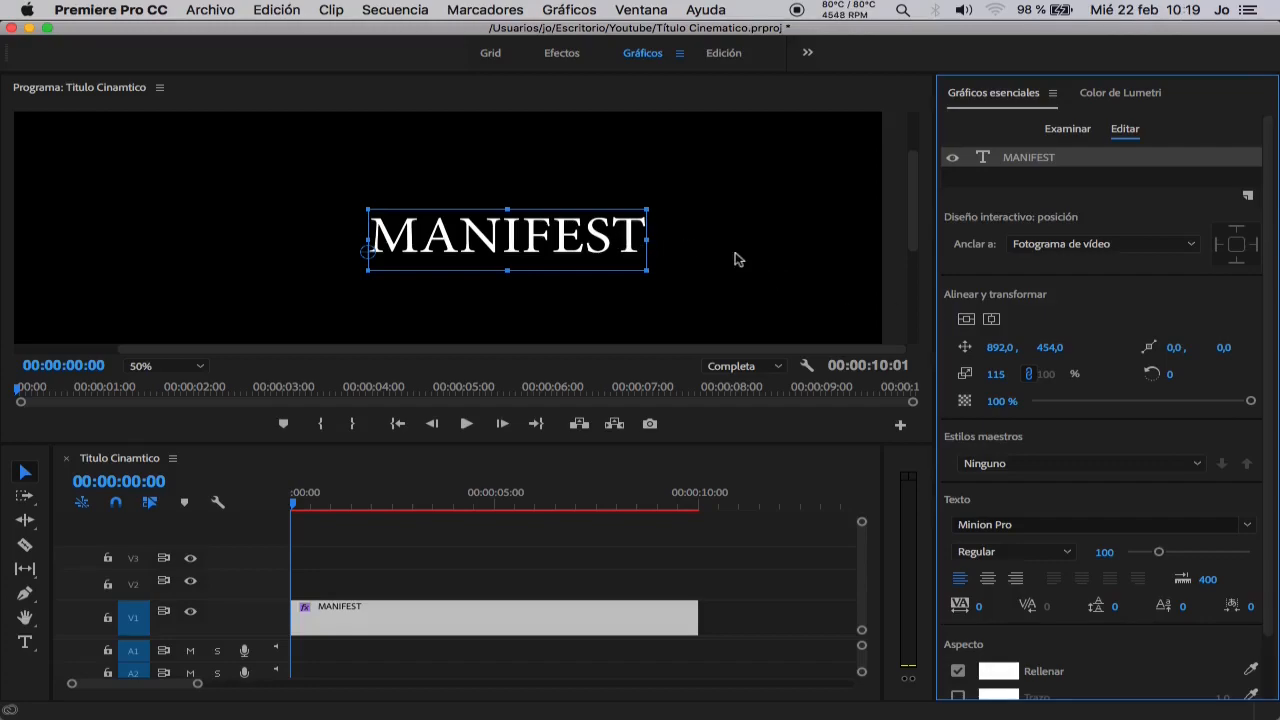
- Set the tracking between the letters of the MANIFEST title to 300
double_click(385, 236)
mouse_move(368, 236)
mouse_down()
mouse_move(612, 236)
mouse_move(380, 223)
mouse_move(383, 240)
mouse_up()
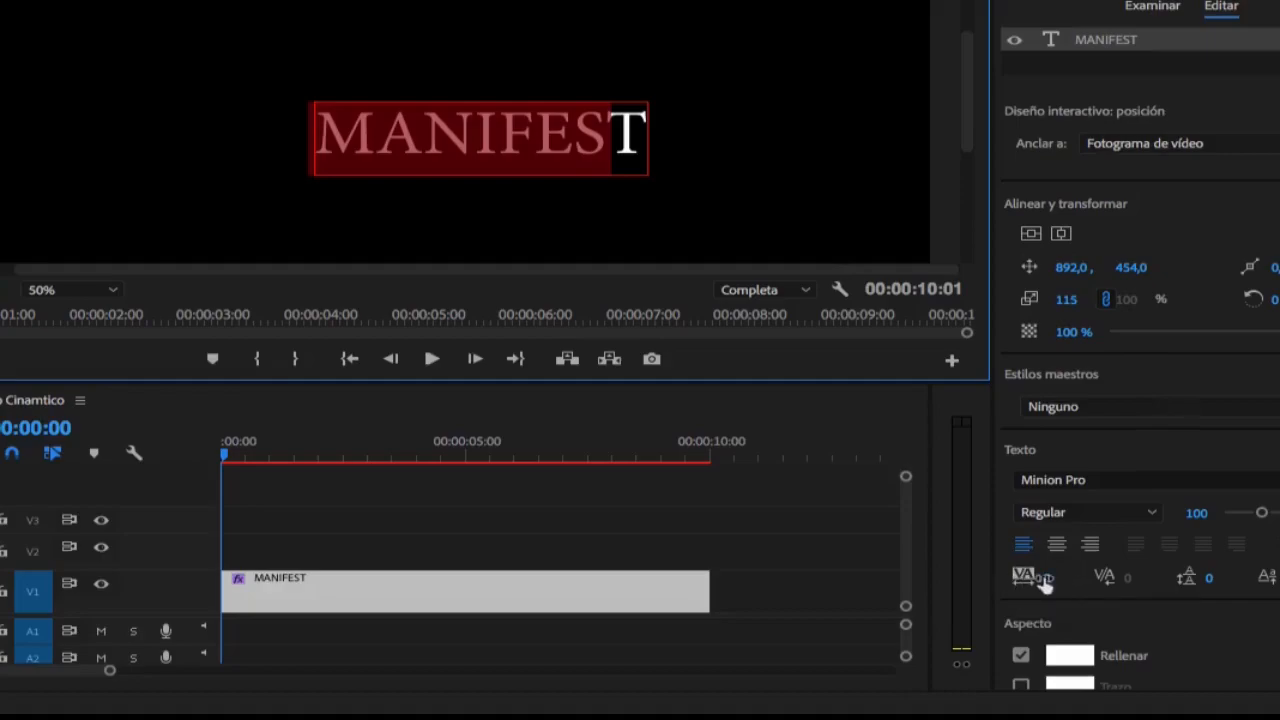
click(1047, 578)
text(300)
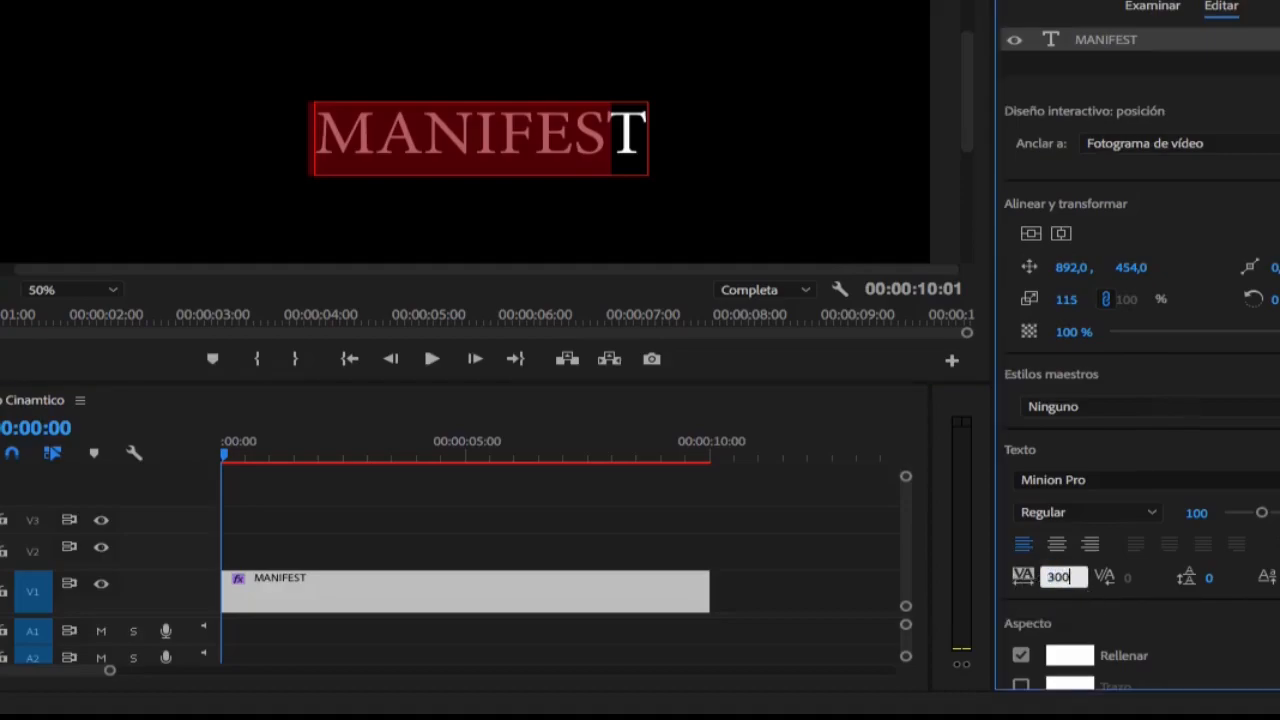
key(Return)
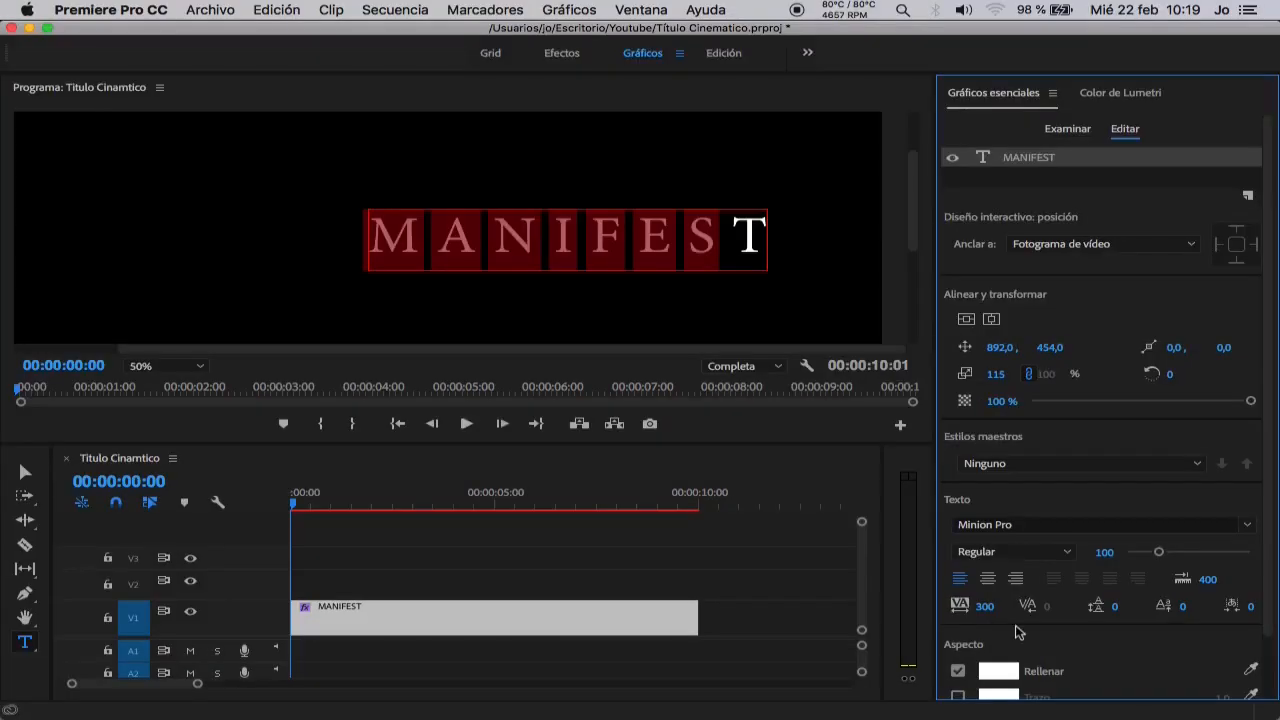
- Fit the whole frame in the program preview and centre the full MANIFEST text horizontally and vertically
click(584, 152)
drag(336, 133, 710, 136)
drag(700, 240, 785, 240)
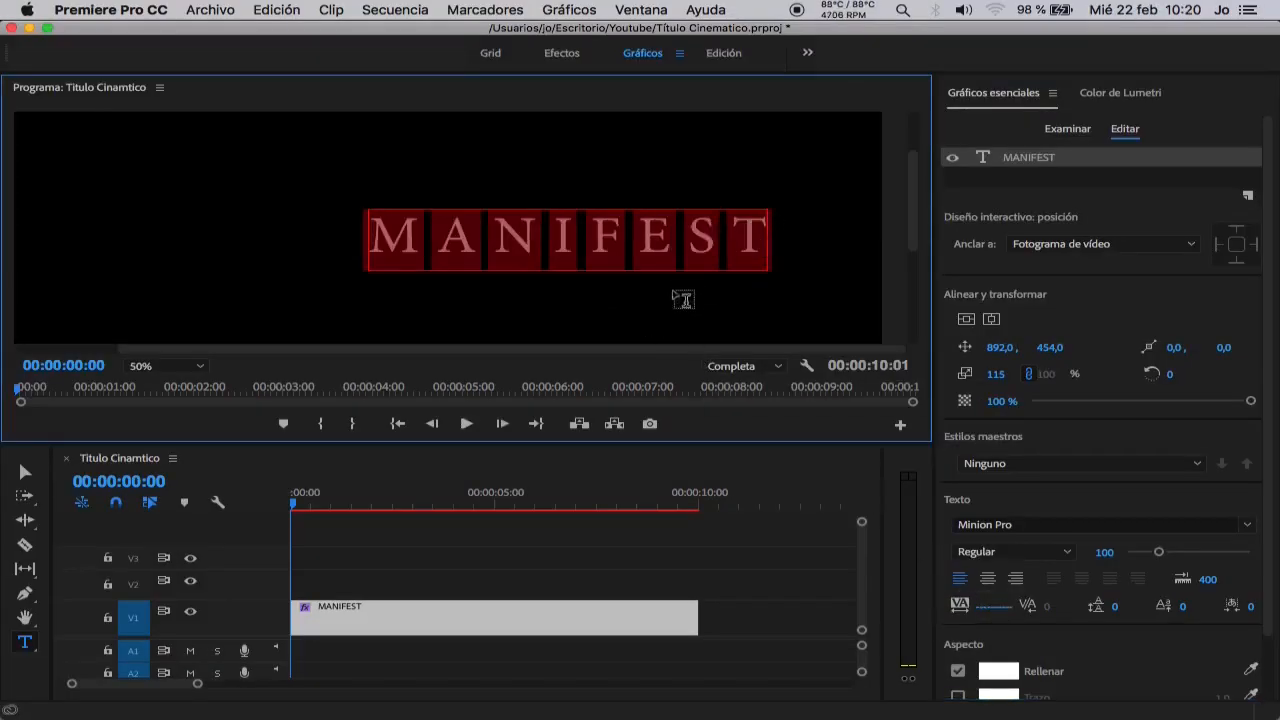
click(198, 367)
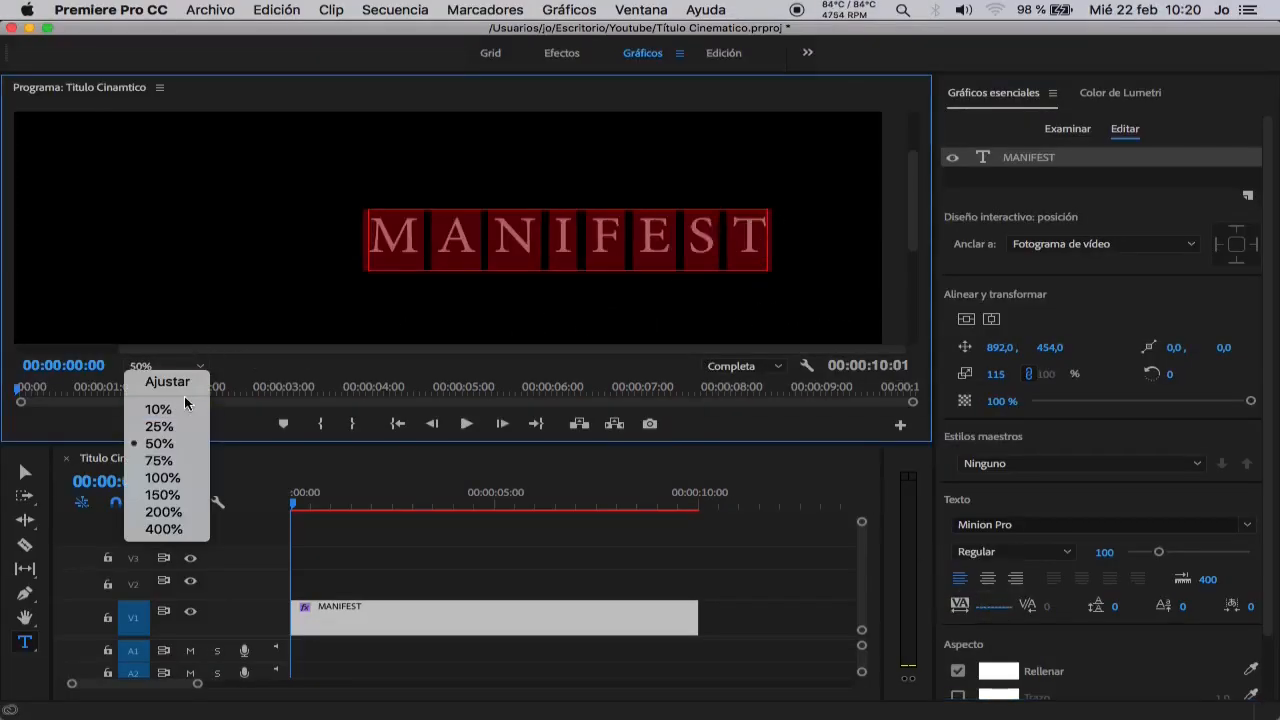
click(168, 381)
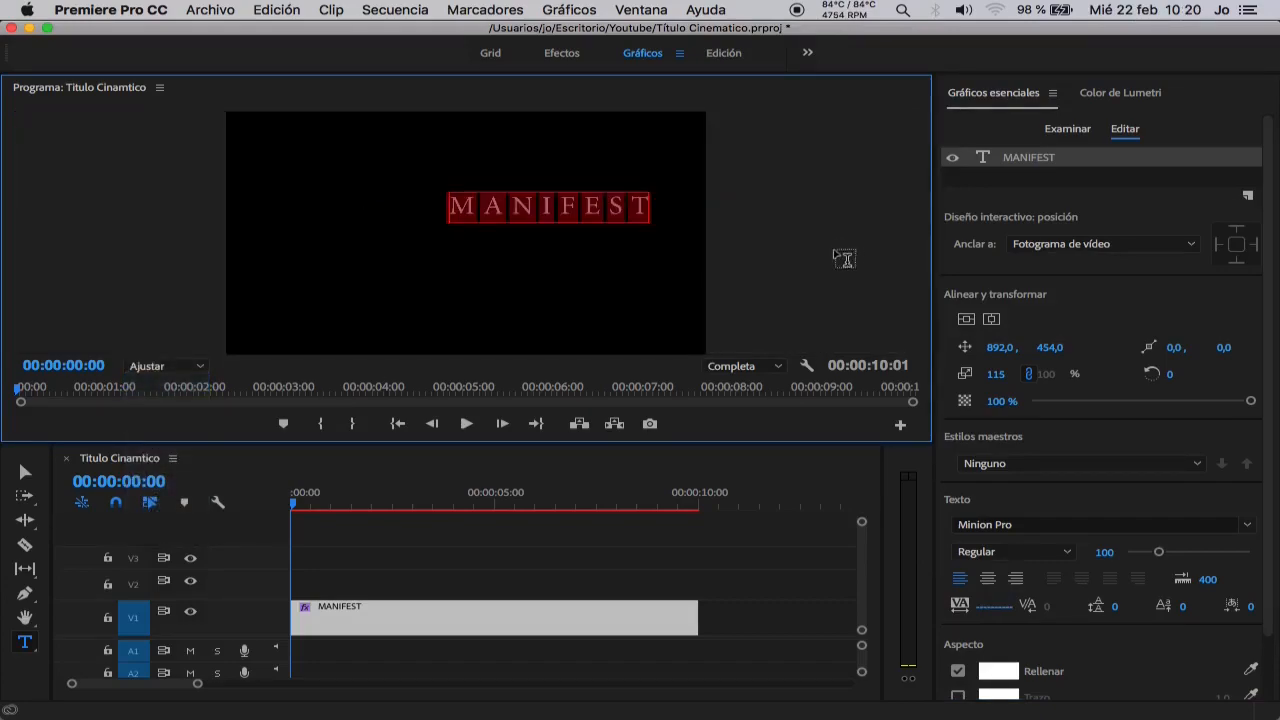
click(966, 318)
click(991, 318)
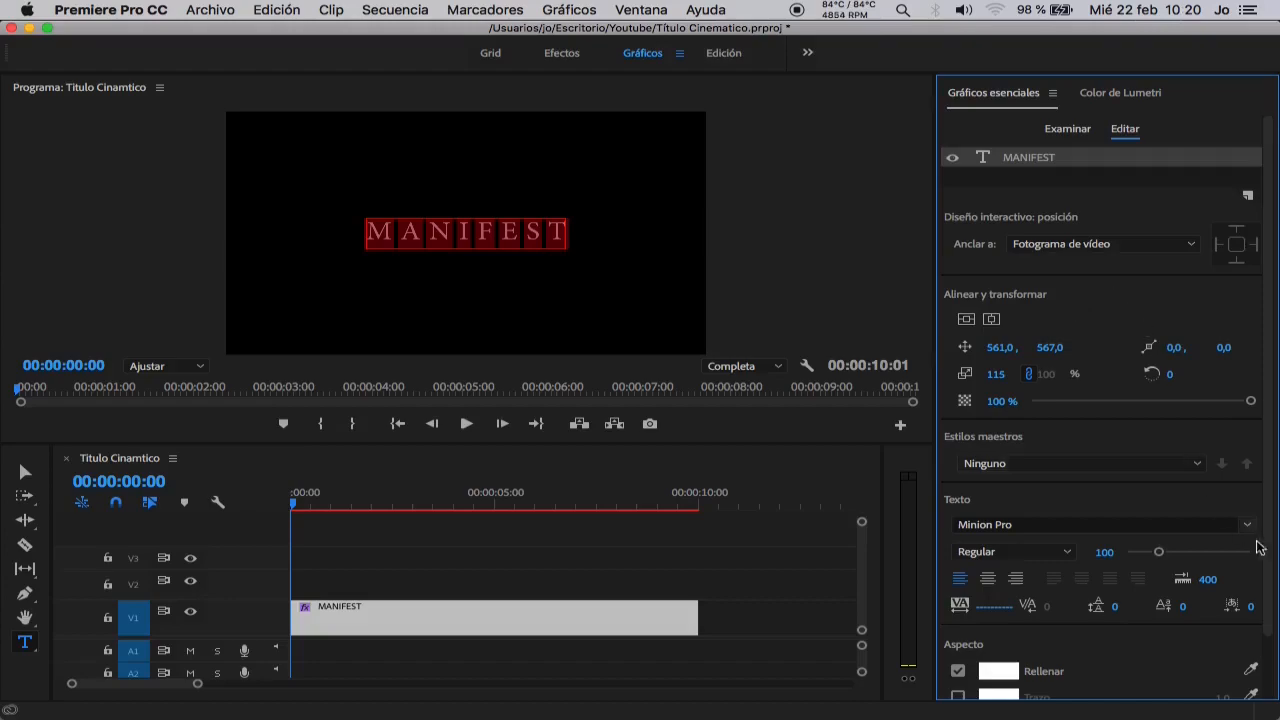
scroll(1258, 562, down, 2)
click(1000, 601)
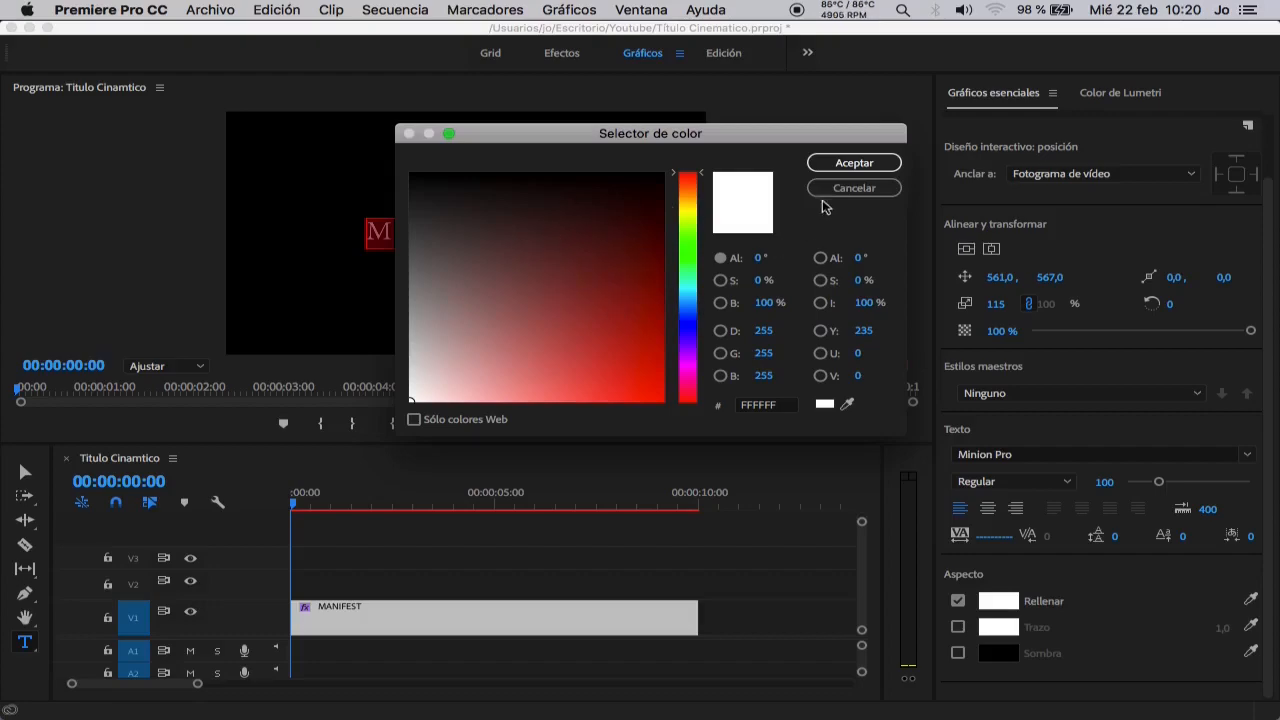
click(850, 190)
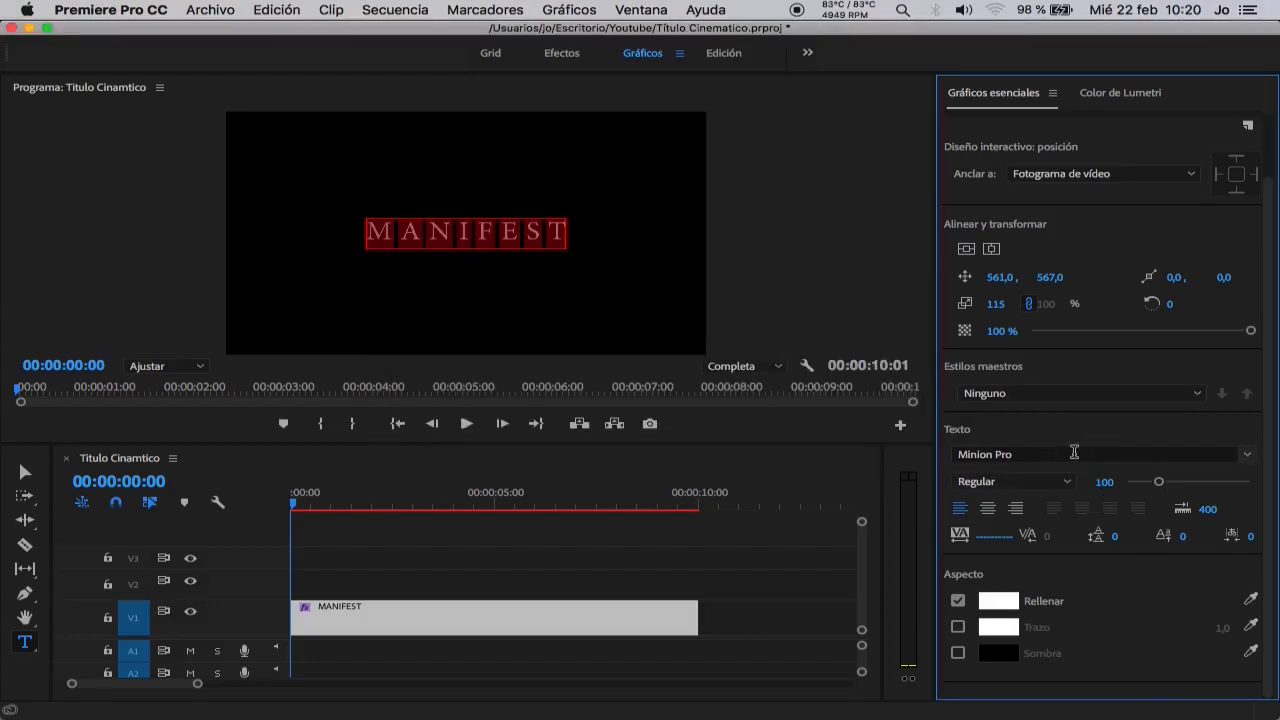
- Change the MANIFEST title's font to DIN 30640 Std and finish editing the text
click(1120, 452)
text(d)
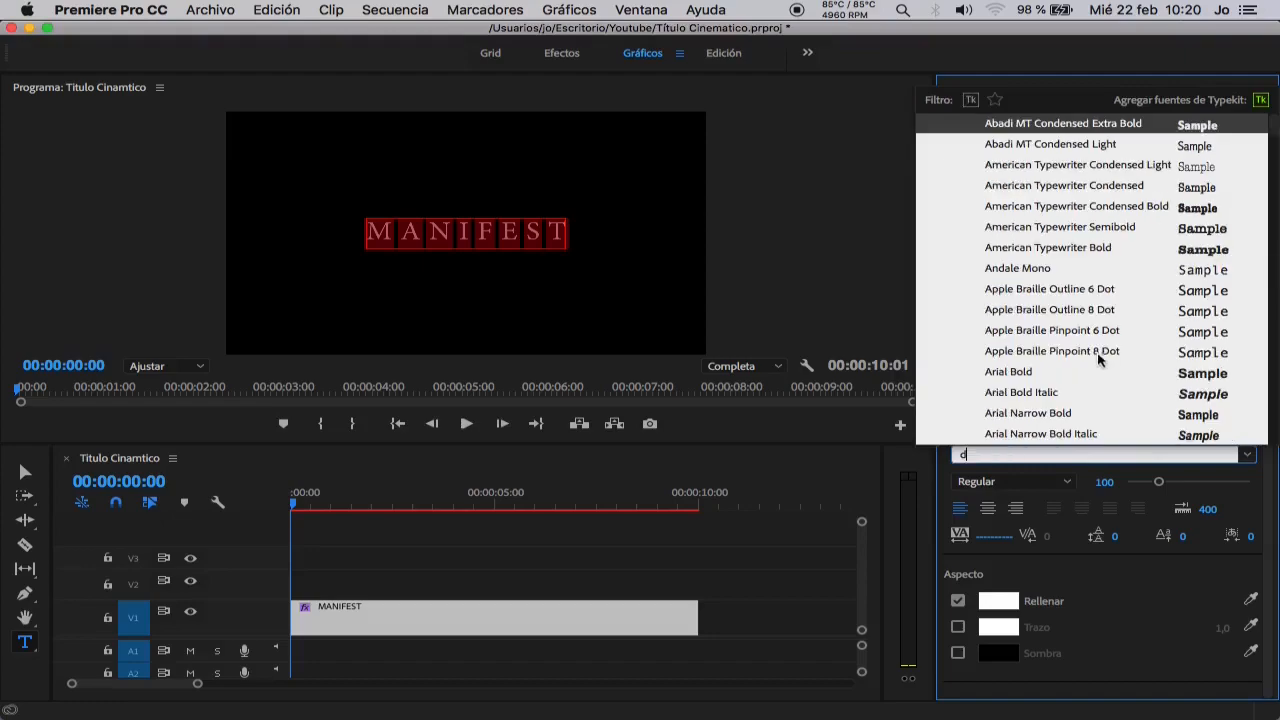
text(i)
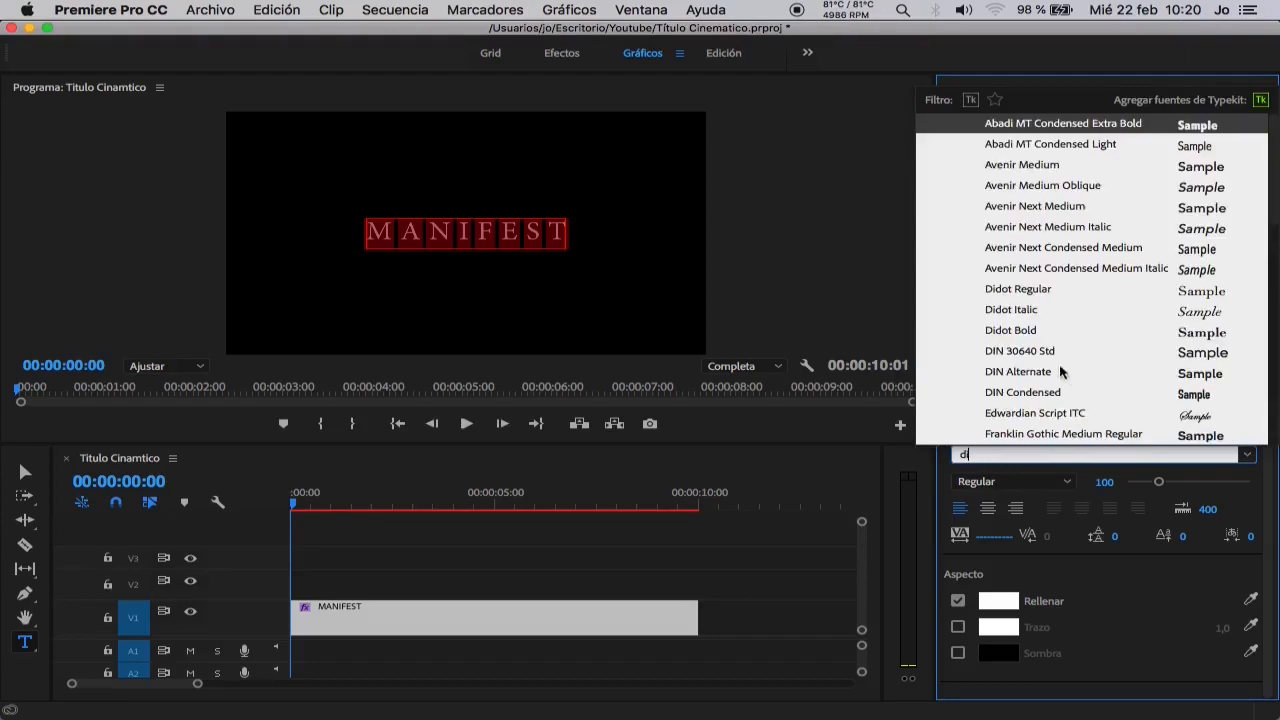
click(1047, 352)
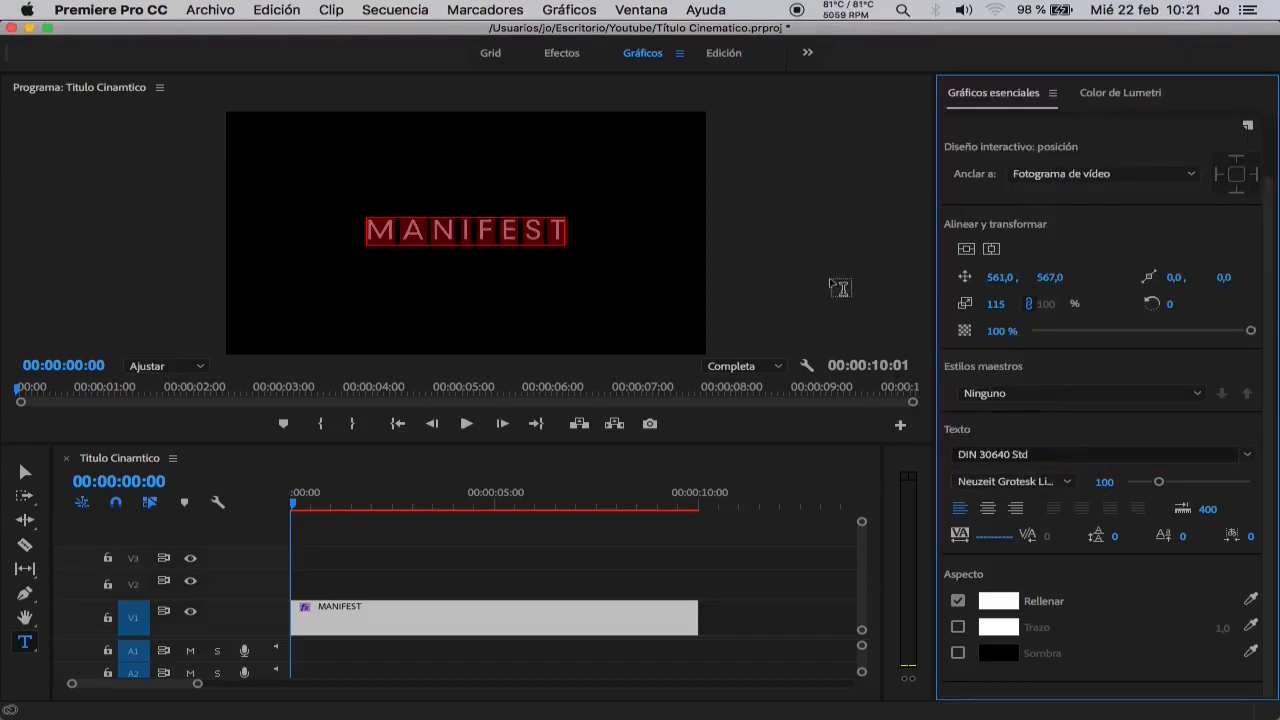
click(24, 471)
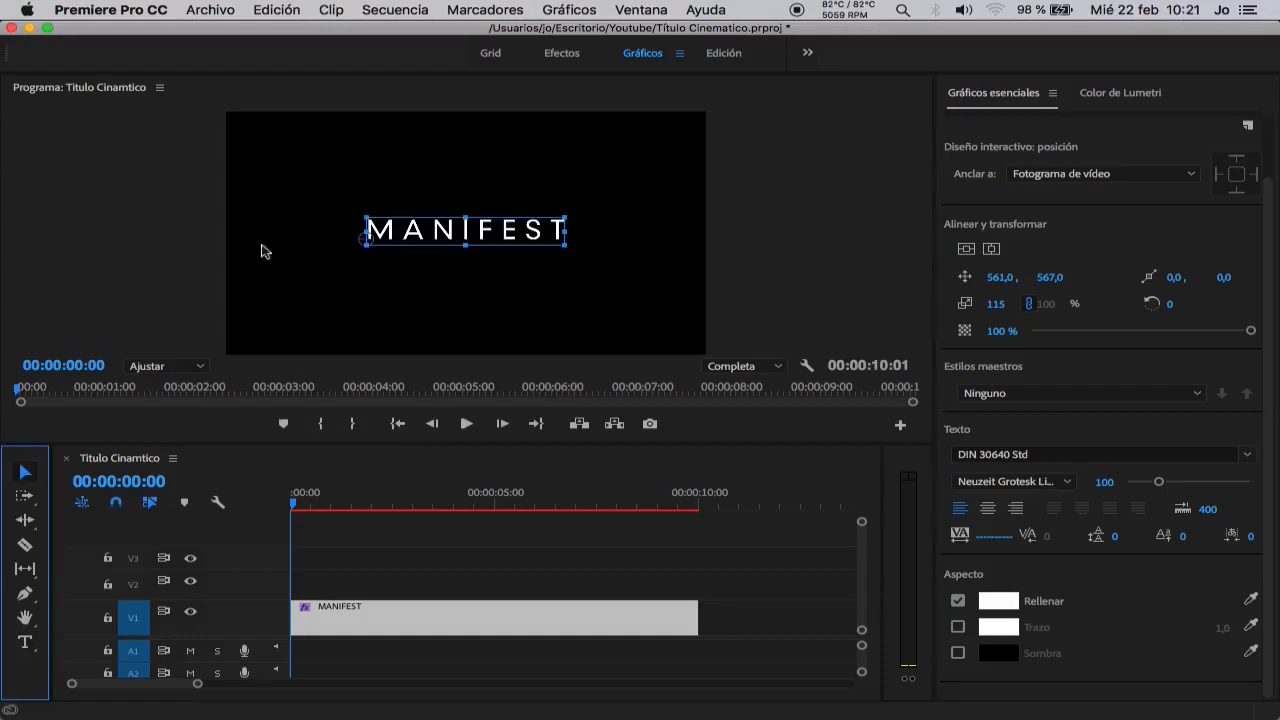
- Deselect the title and check it in a maximized program preview, then restore the normal view
click(204, 234)
key(grave)
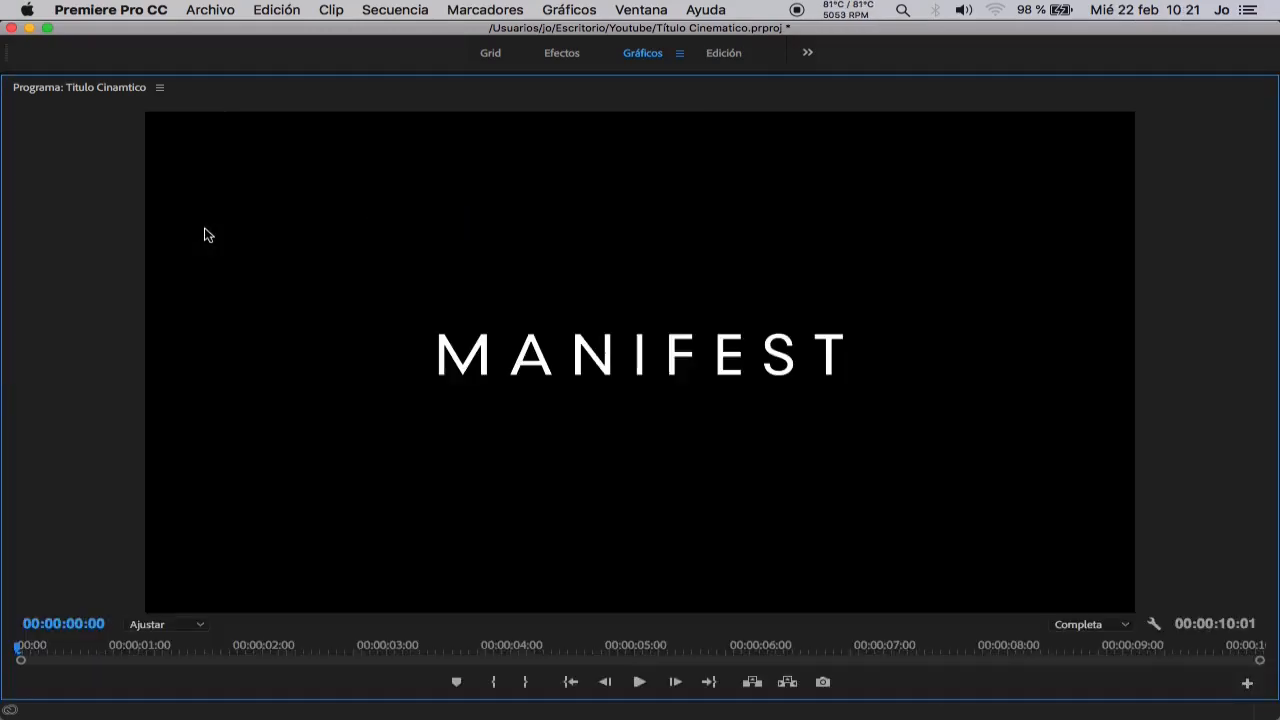
key(grave)
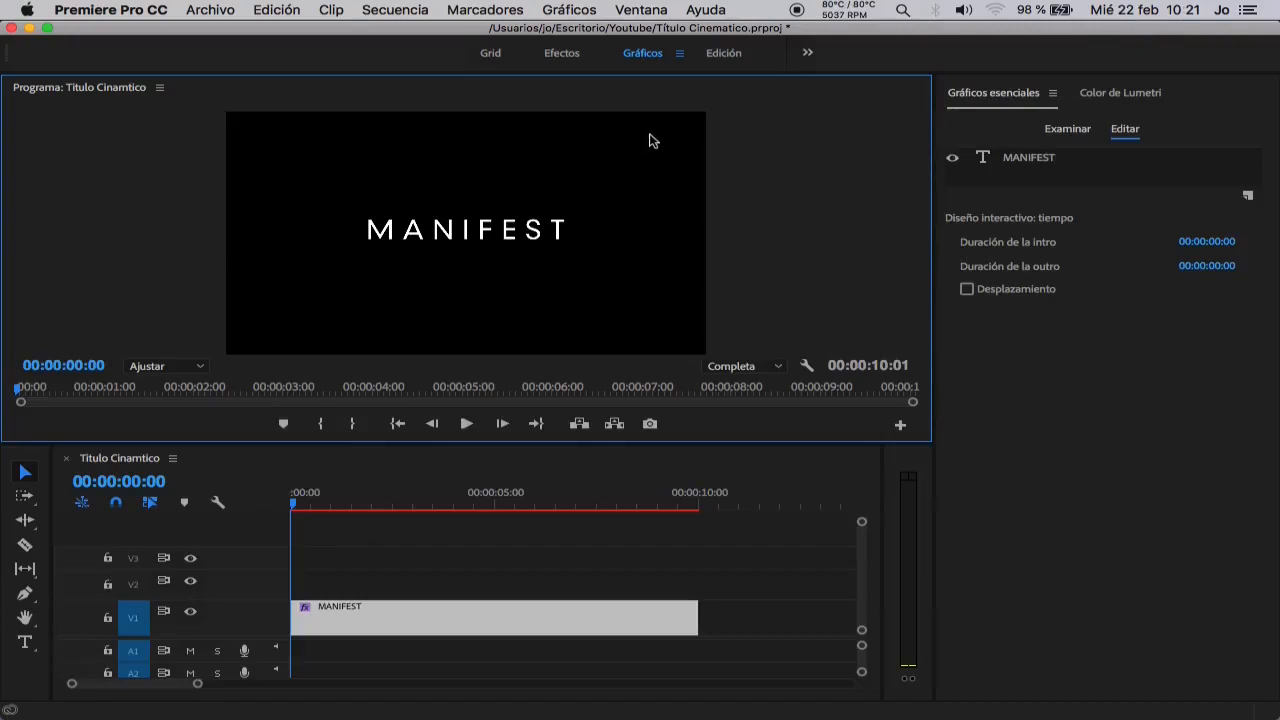
- Return to the Edición workspace, search the effects for "espe" and apply Espejo to the MANIFEST clip
click(712, 56)
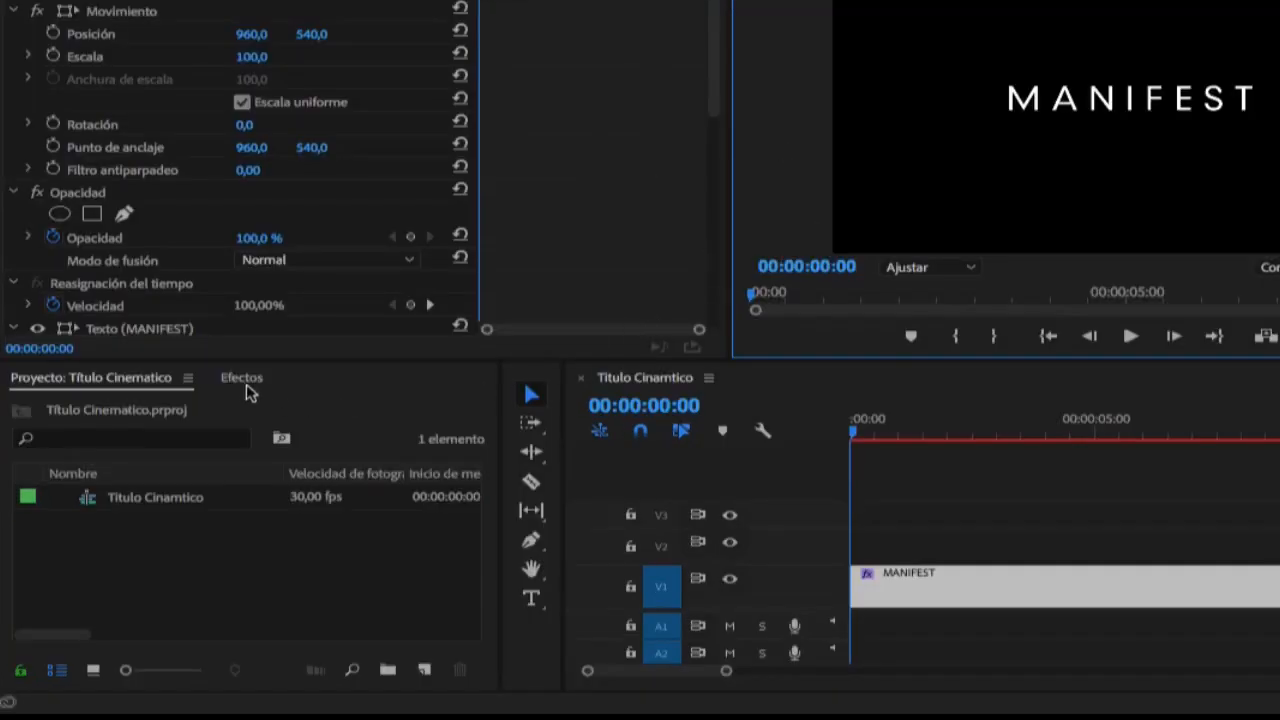
click(206, 457)
click(229, 407)
text(espe)
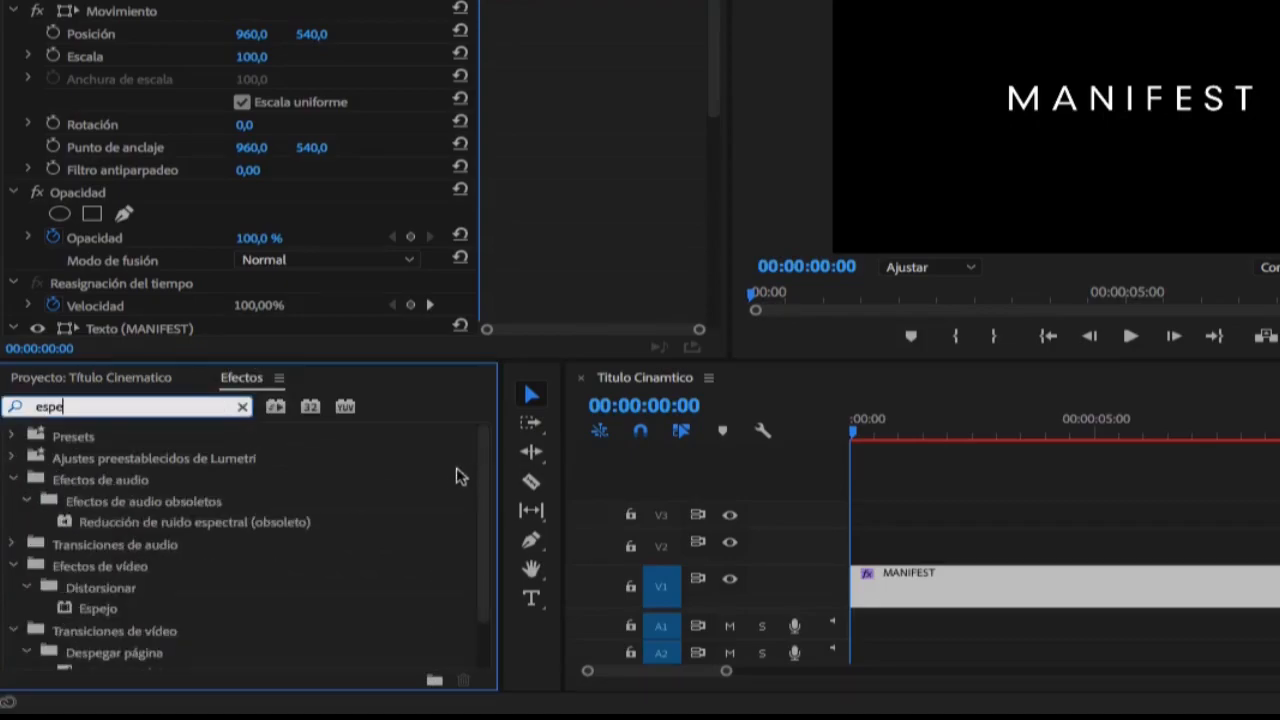
click(95, 610)
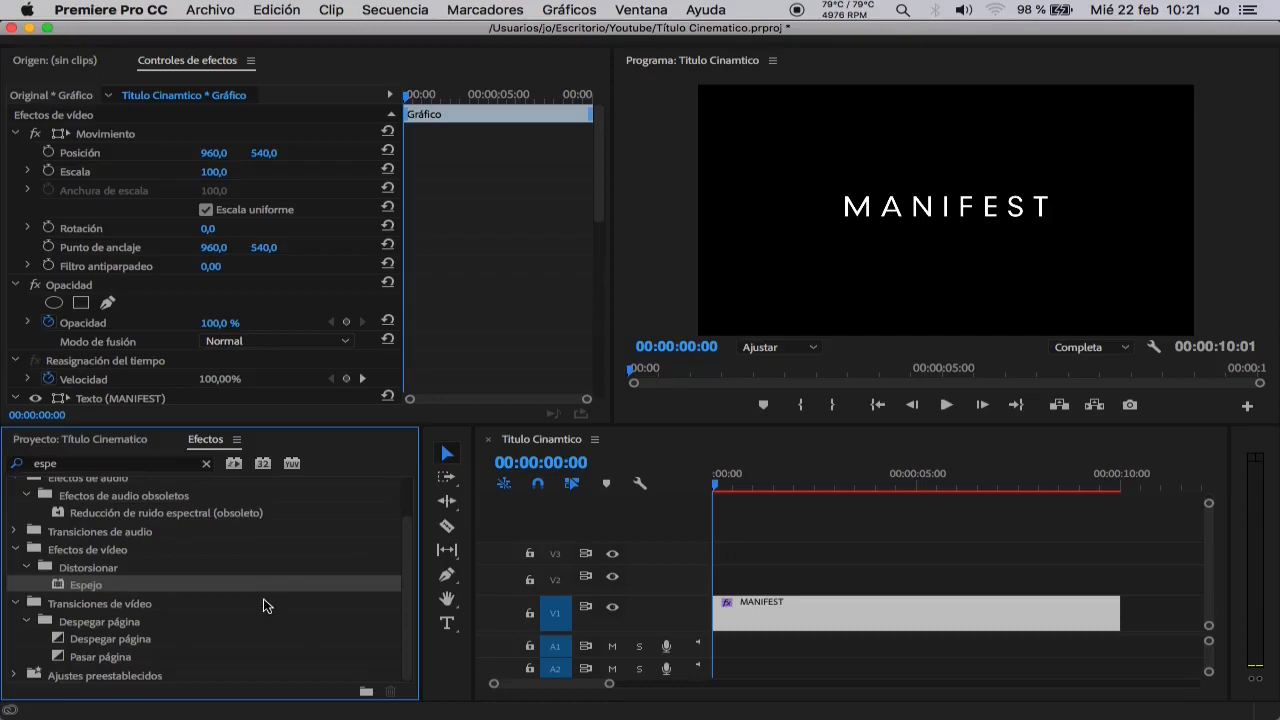
drag(107, 588, 762, 610)
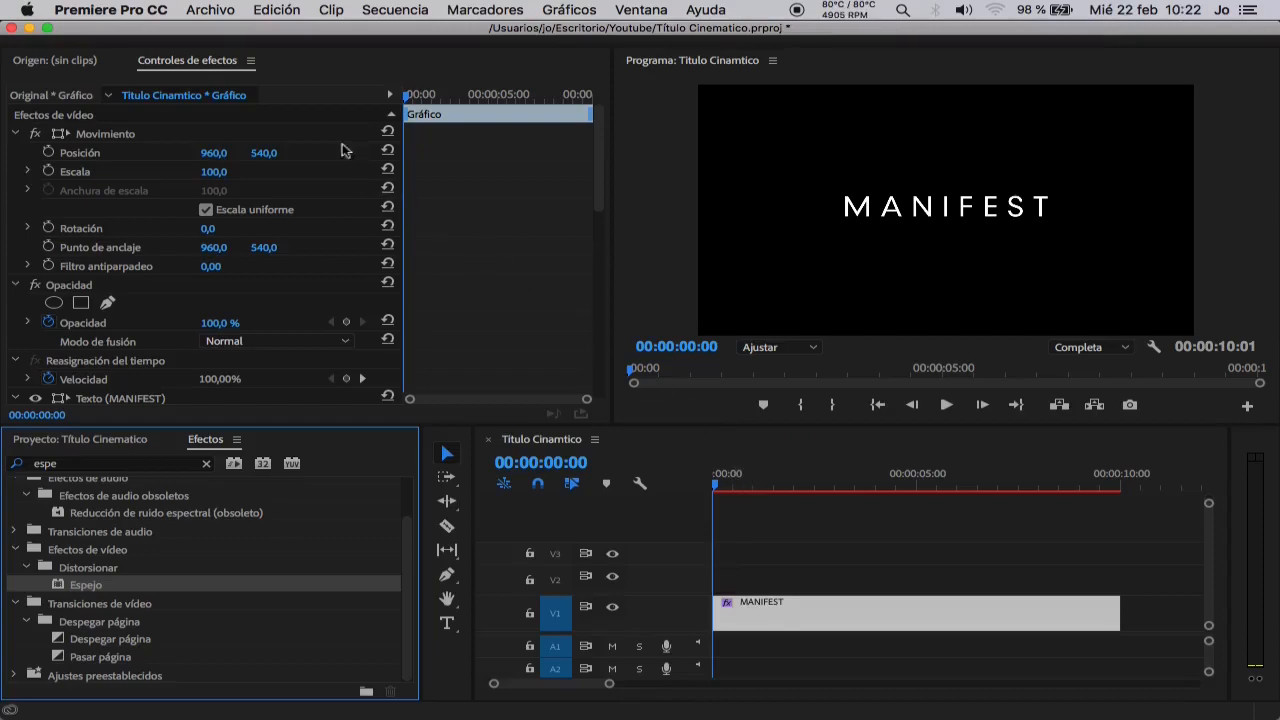
- Collapse the clip's text properties and set the Espejo effect's reflection angle (Ángulo de reflejo) to 90°
click(258, 94)
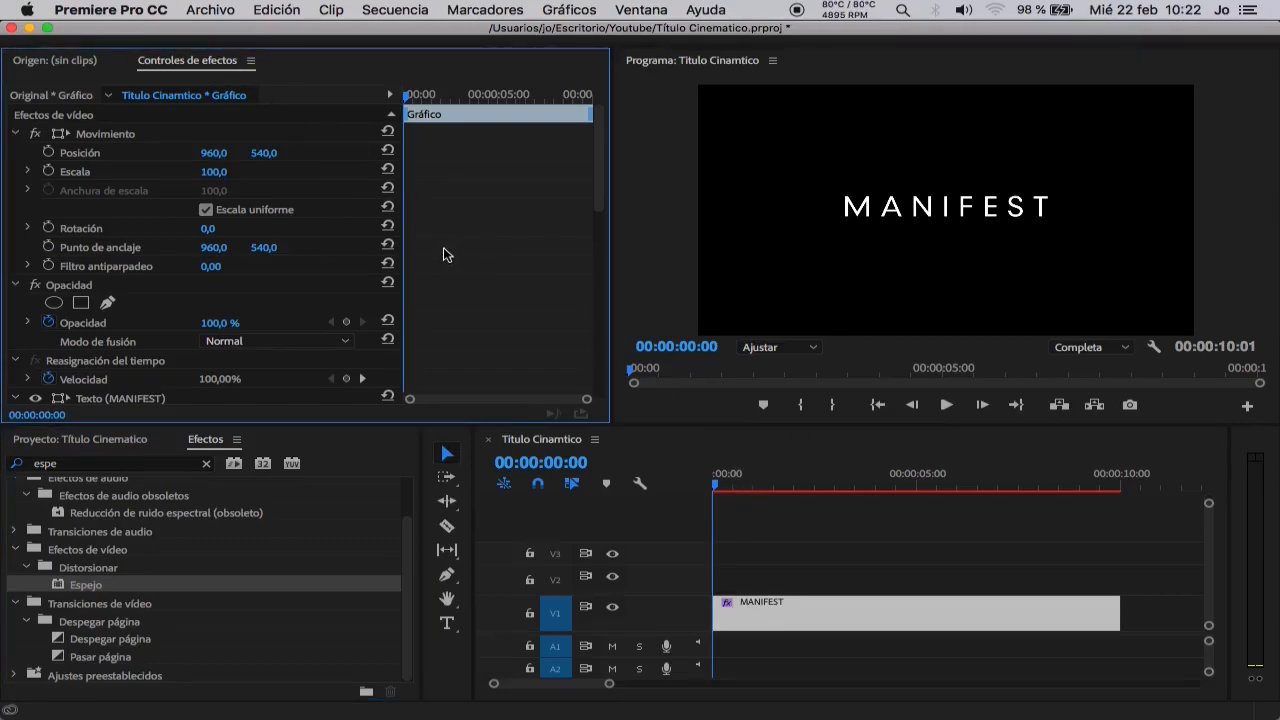
scroll(440, 255, down, 5)
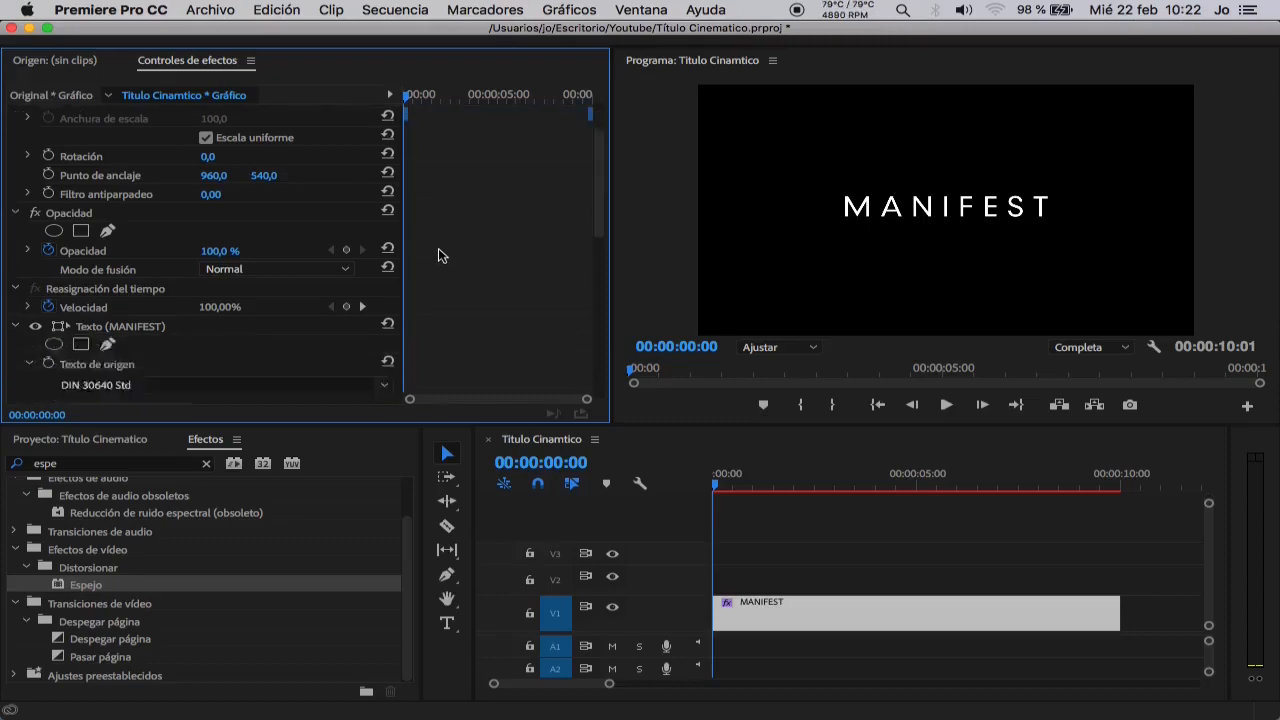
click(18, 272)
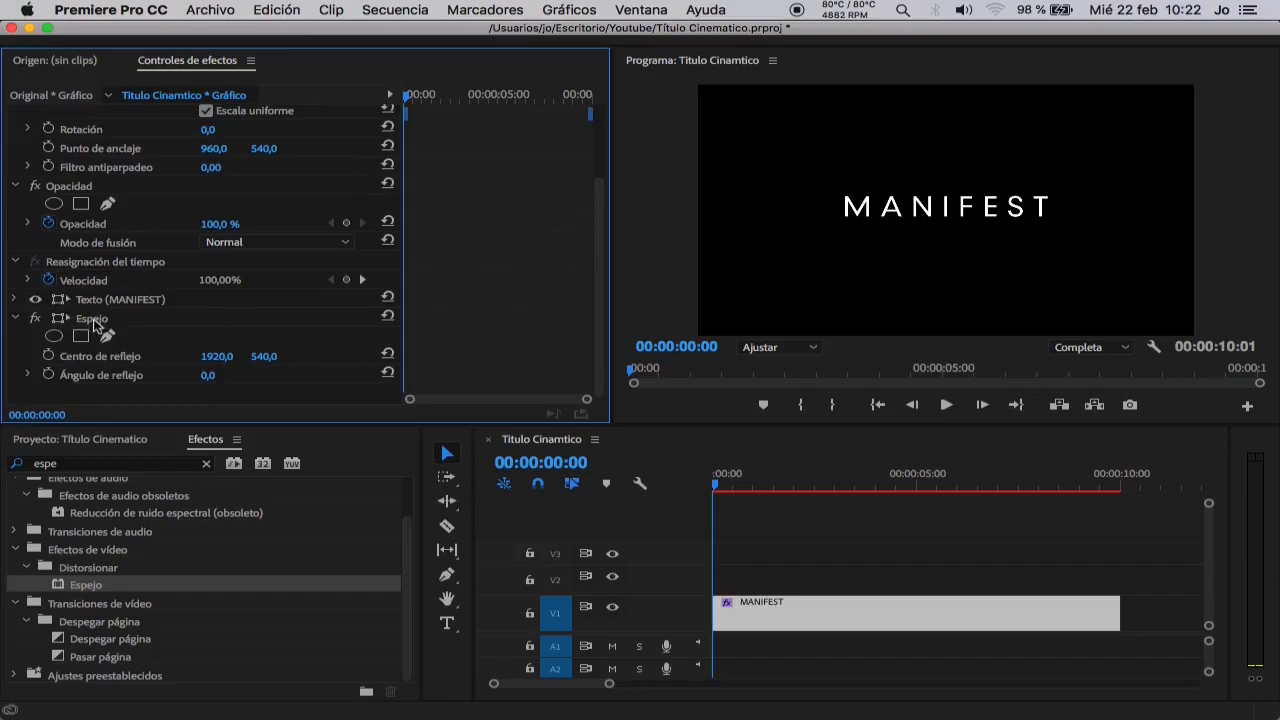
click(212, 376)
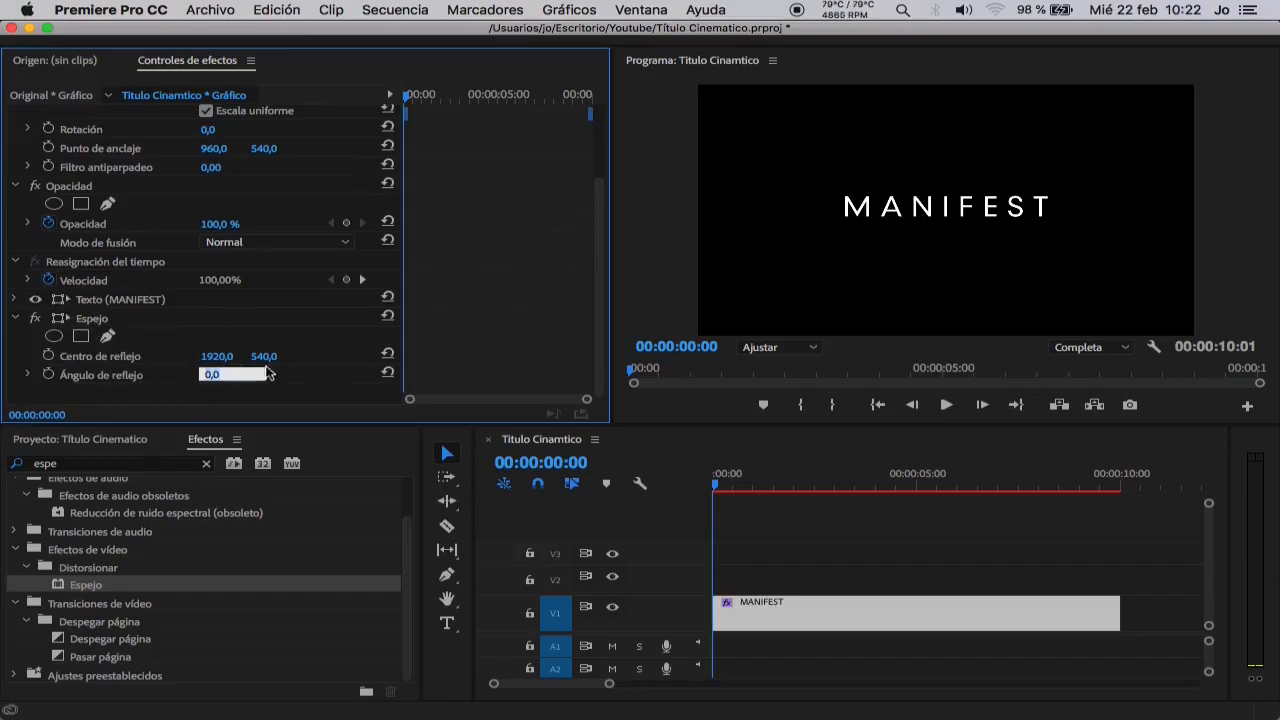
text(90)
key(Return)
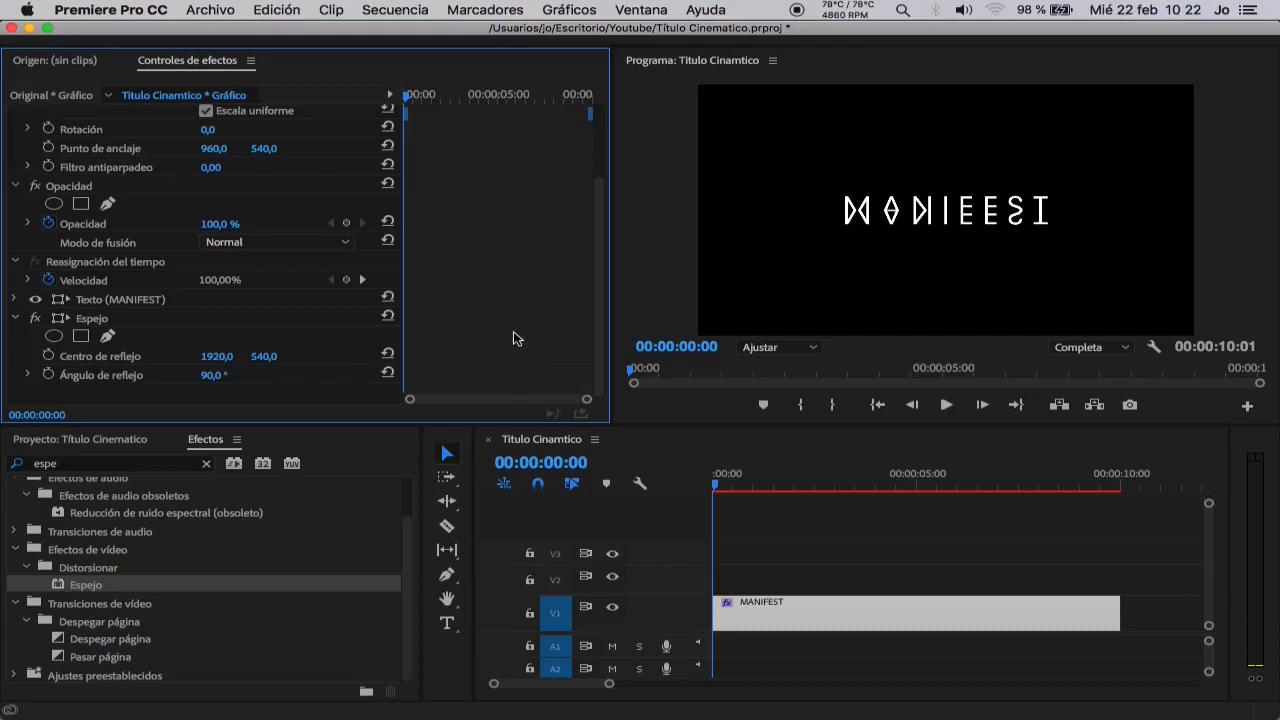
- Keyframe the vertical value of the Espejo effect's Centro de reflejo from 477 at the clip's start to 587 at 00:00:09:20
drag(264, 356, 205, 357)
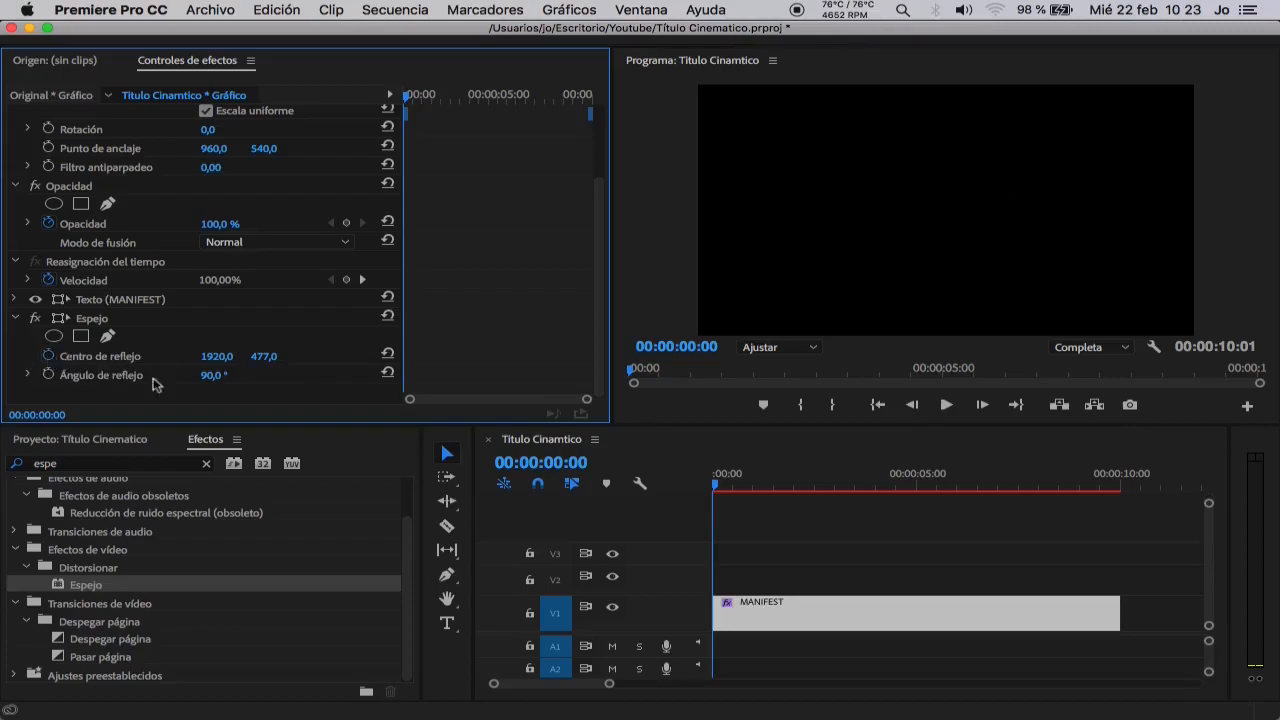
click(100, 357)
drag(409, 100, 588, 117)
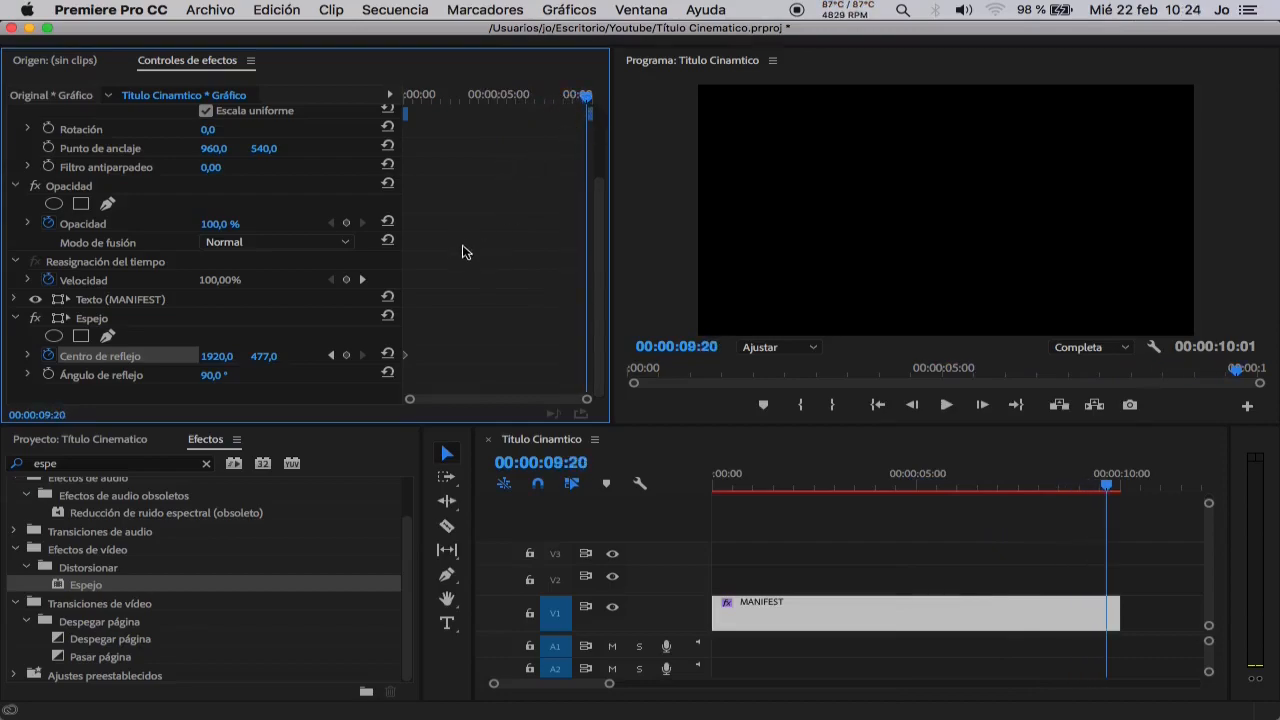
drag(270, 359, 380, 359)
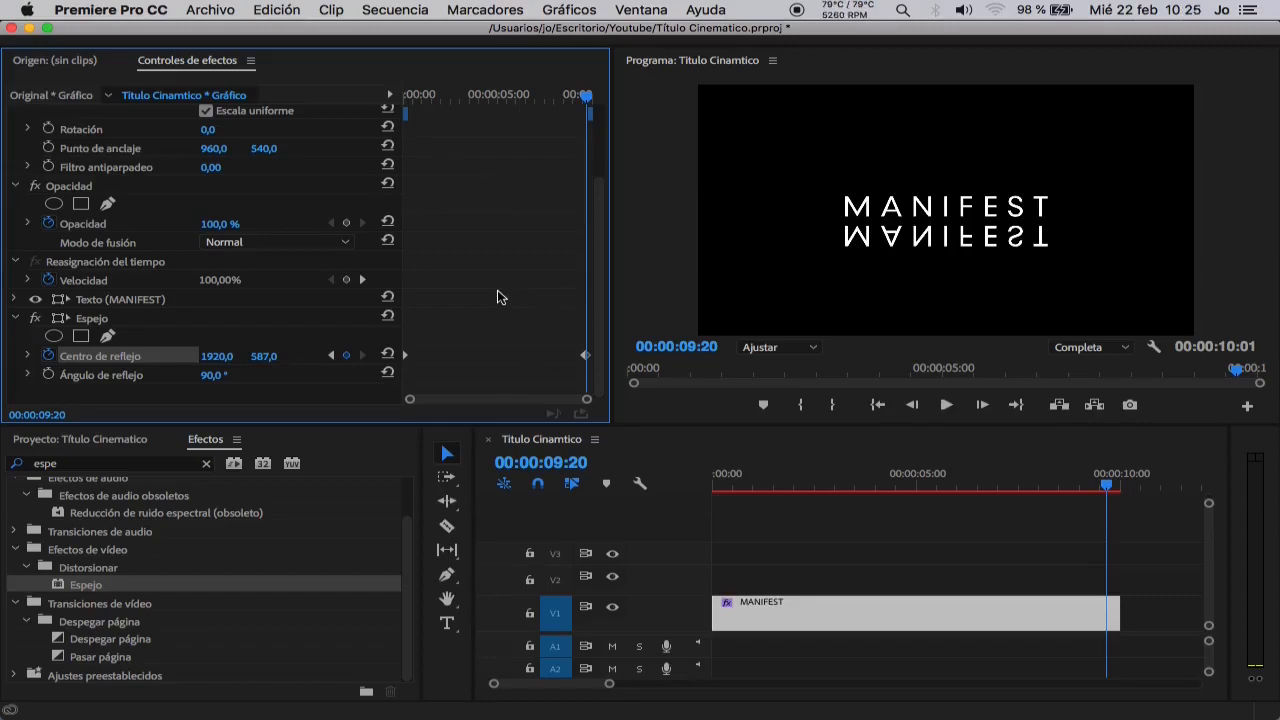
- Smooth the temporal interpolation of the last Centro de reflejo keyframe with an eased curve
right_click(585, 356)
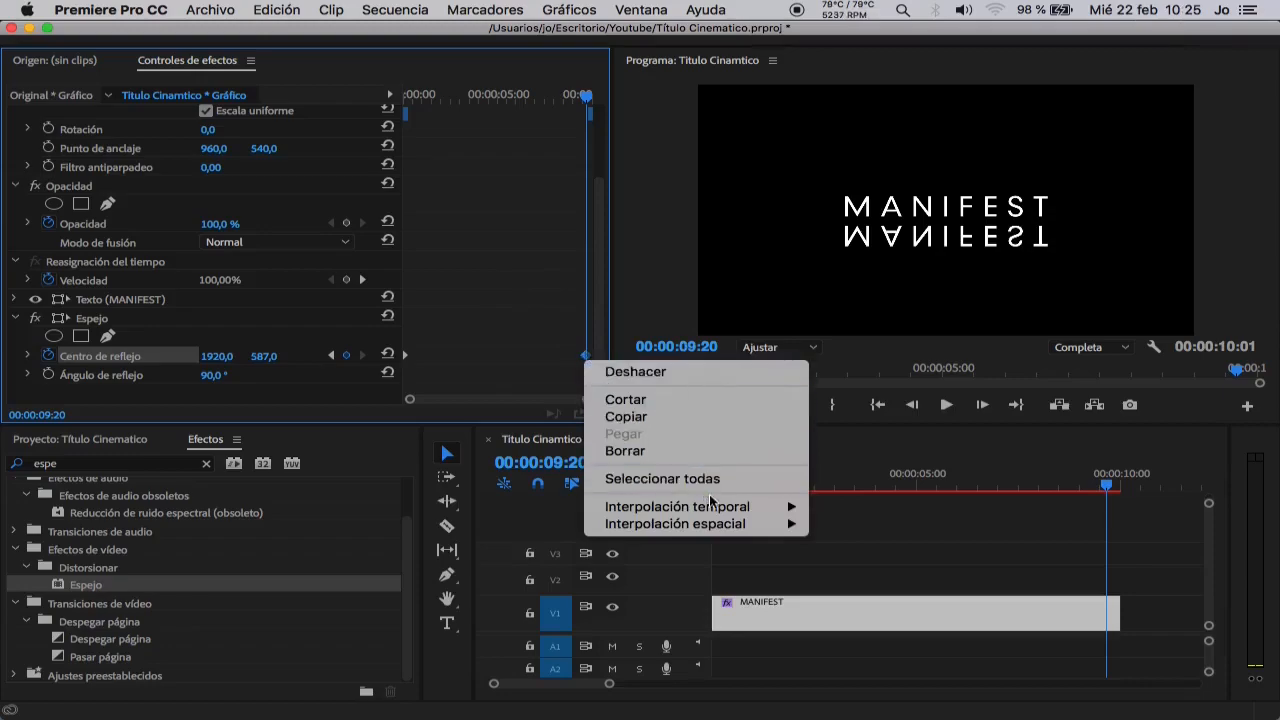
mouse_move(710, 507)
click(915, 603)
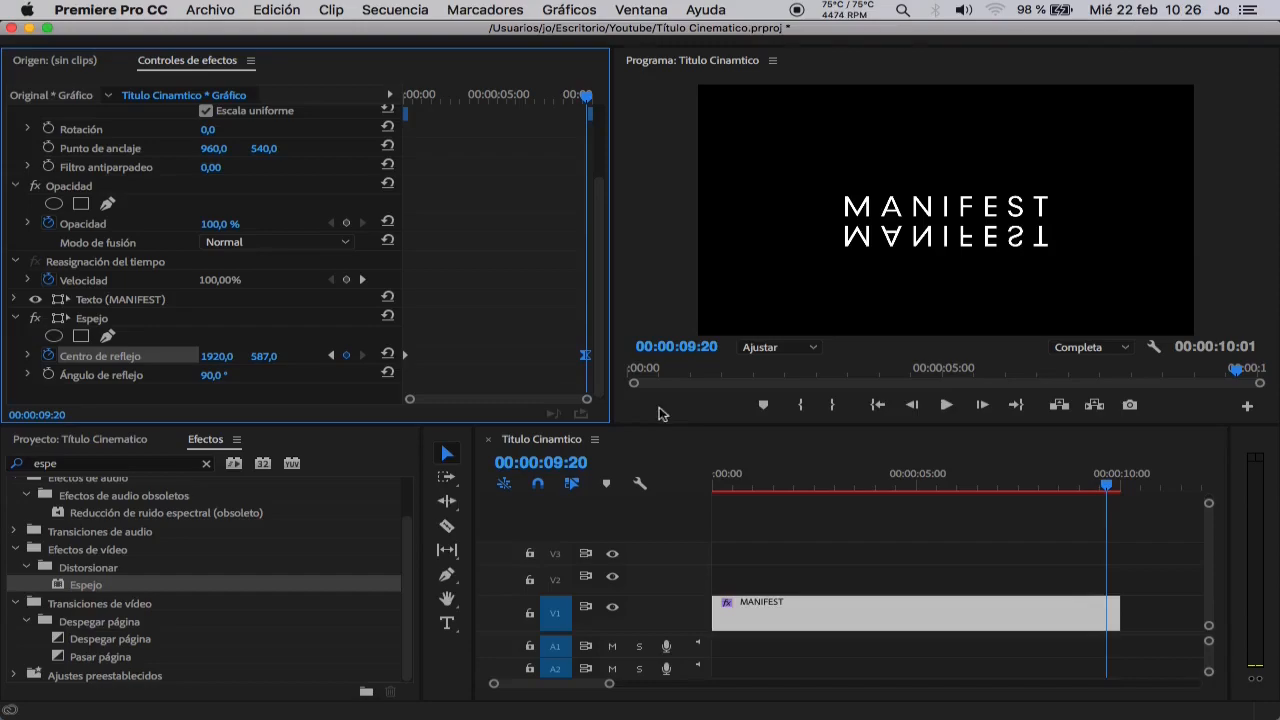
- At 00:00:07:20, add a rectangular opacity mask to the MANIFEST clip and reshape it around the word, cutting off most of the reflection below
drag(1108, 487, 1027, 487)
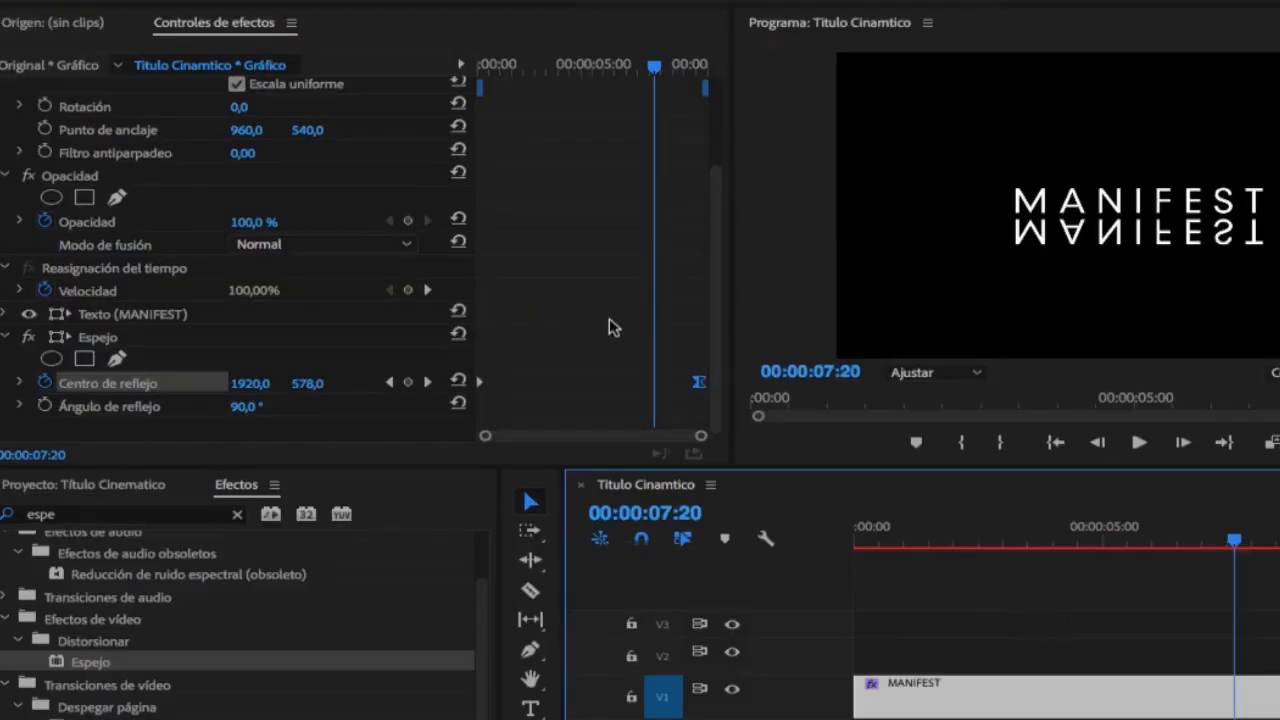
click(85, 198)
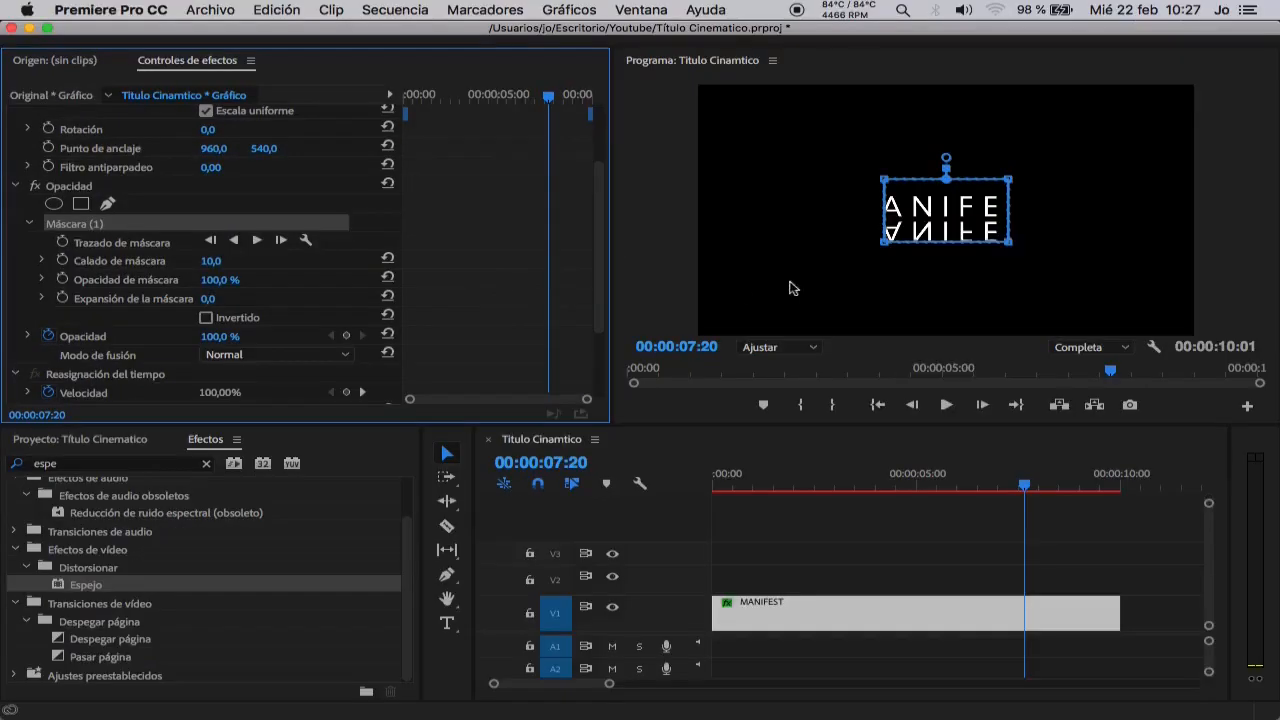
click(812, 347)
click(785, 425)
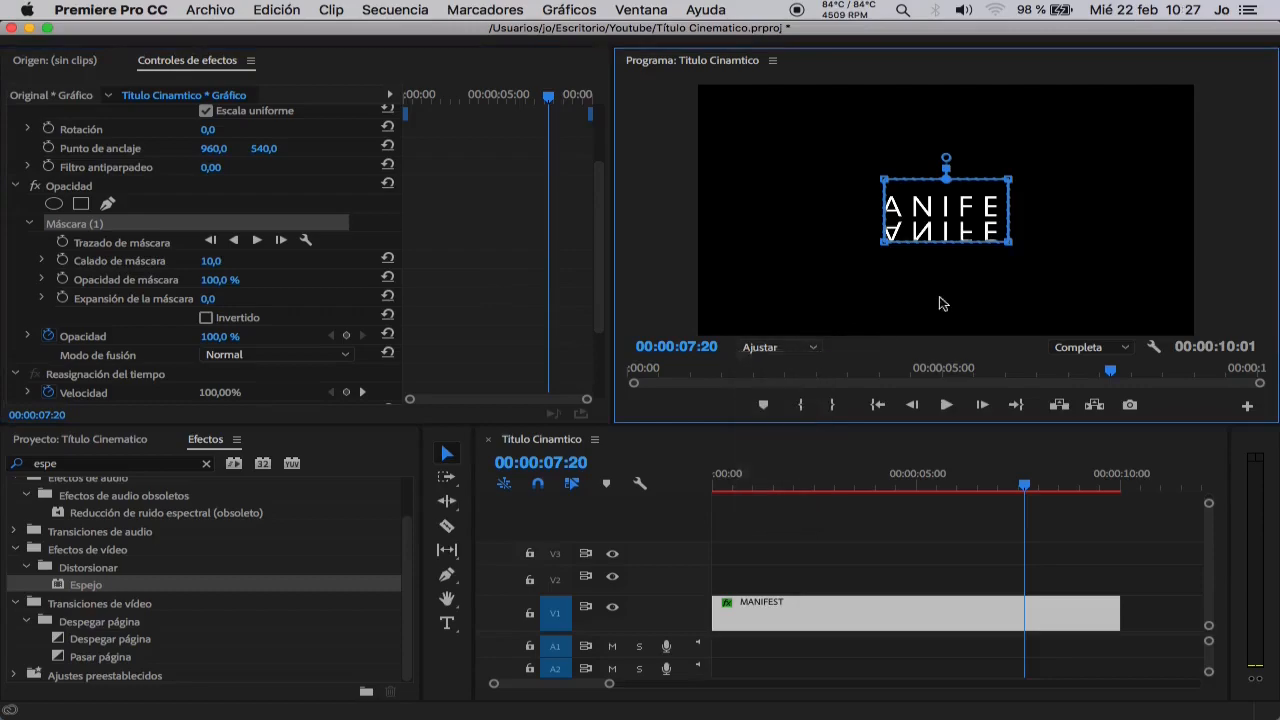
drag(1118, 125, 790, 170)
drag(827, 151, 828, 172)
drag(1113, 254, 775, 281)
drag(827, 271, 828, 232)
drag(1070, 222, 1151, 223)
drag(829, 236, 718, 232)
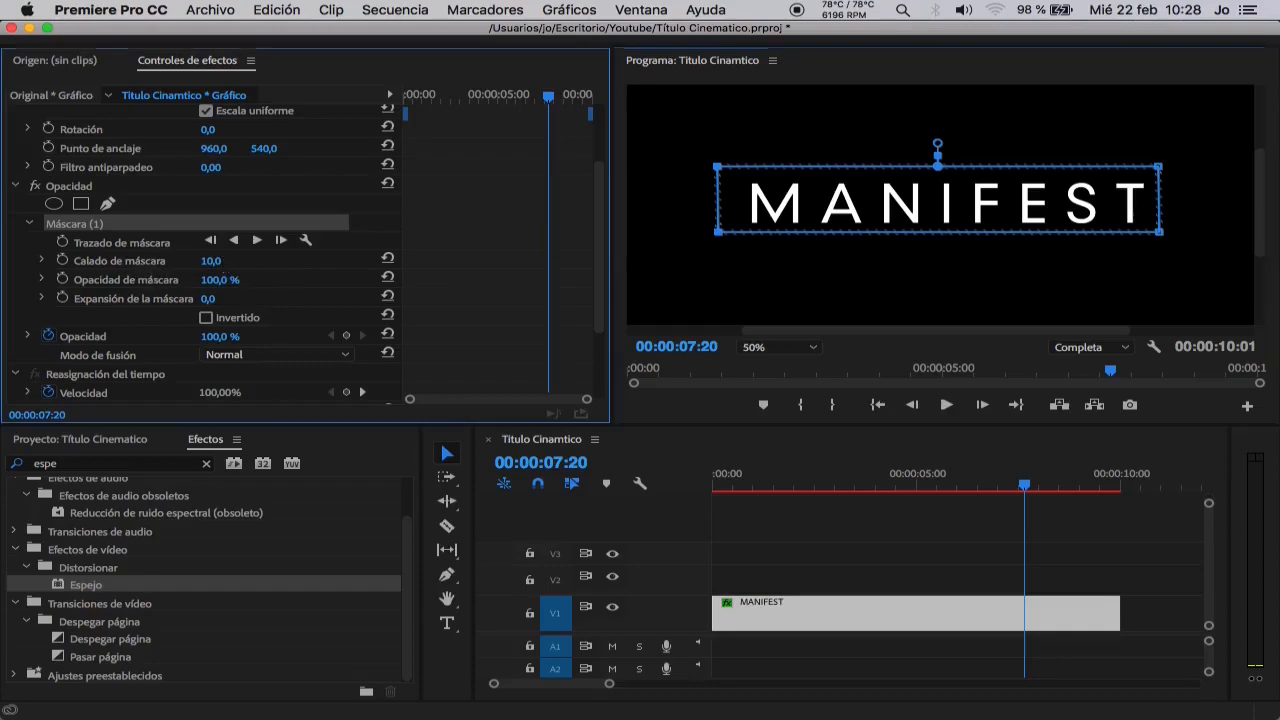
- Set the MANIFEST mask's feather (Calado de máscara) to 16 and deselect the clip
click(211, 260)
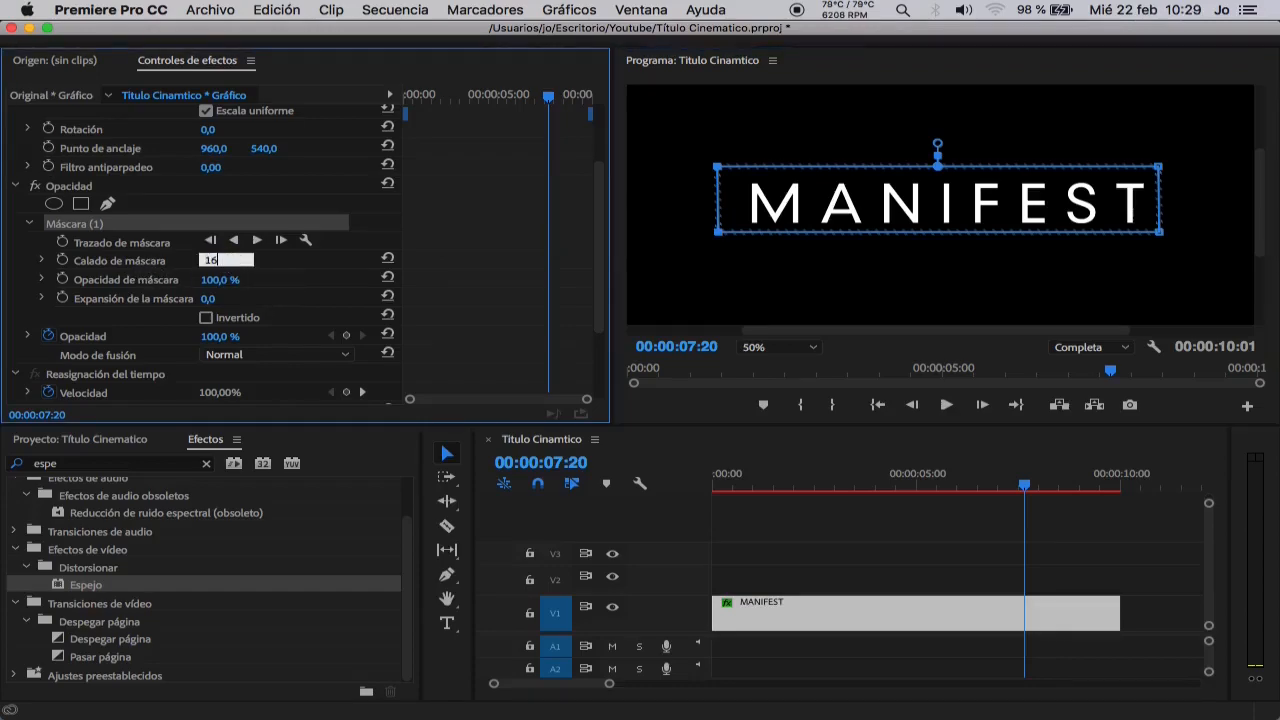
key(Return)
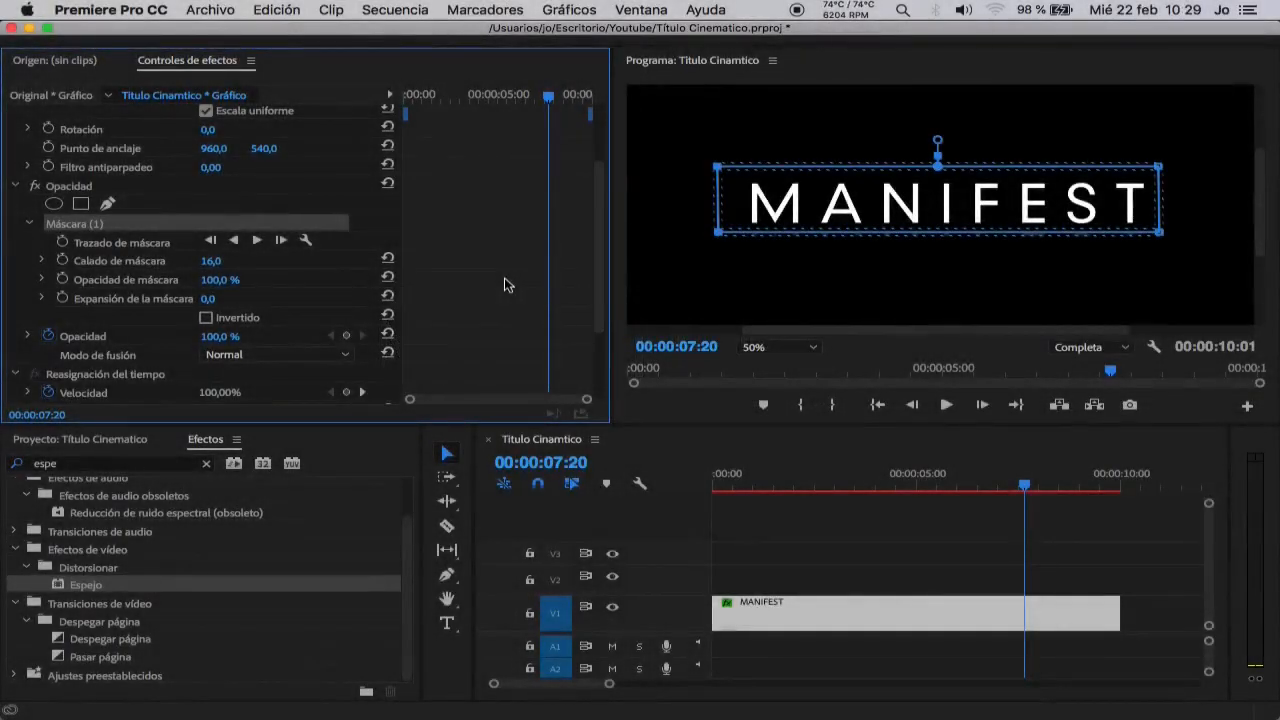
click(935, 530)
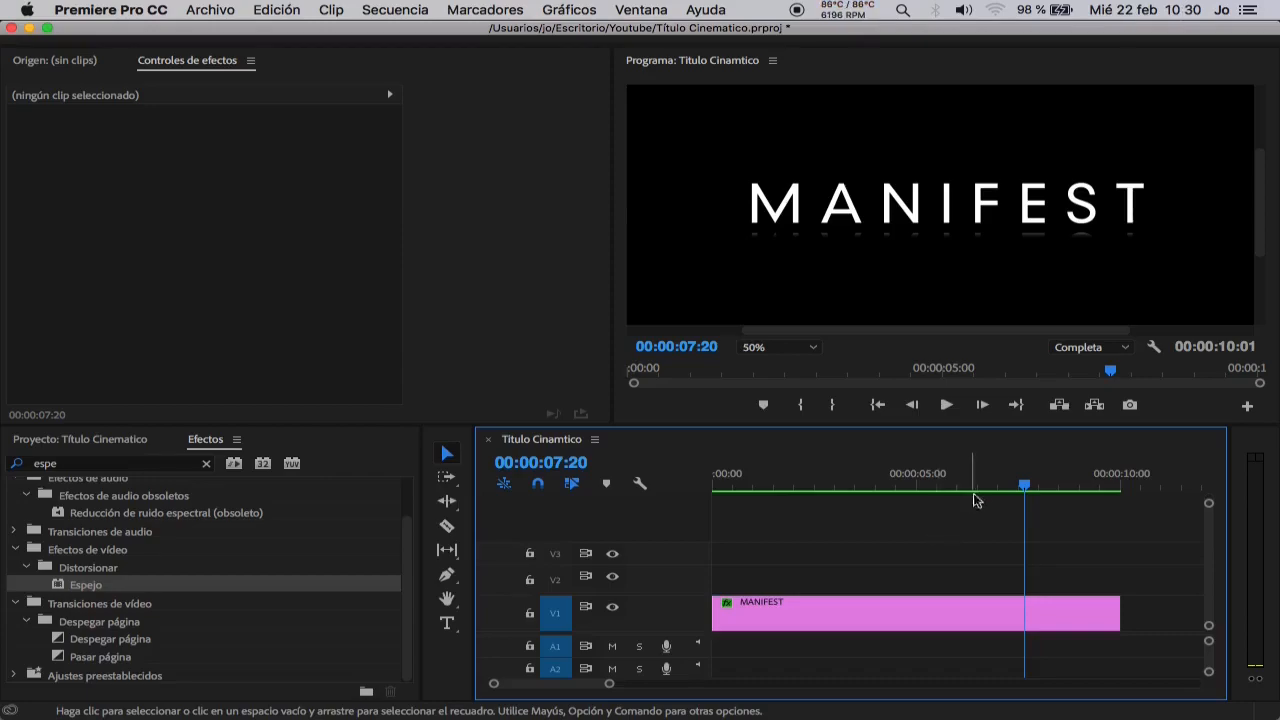
- Return the playhead to the start and create a 1920 × 1080, 30 fps adjustment layer (Capa de ajuste) in the project
drag(1024, 480, 710, 478)
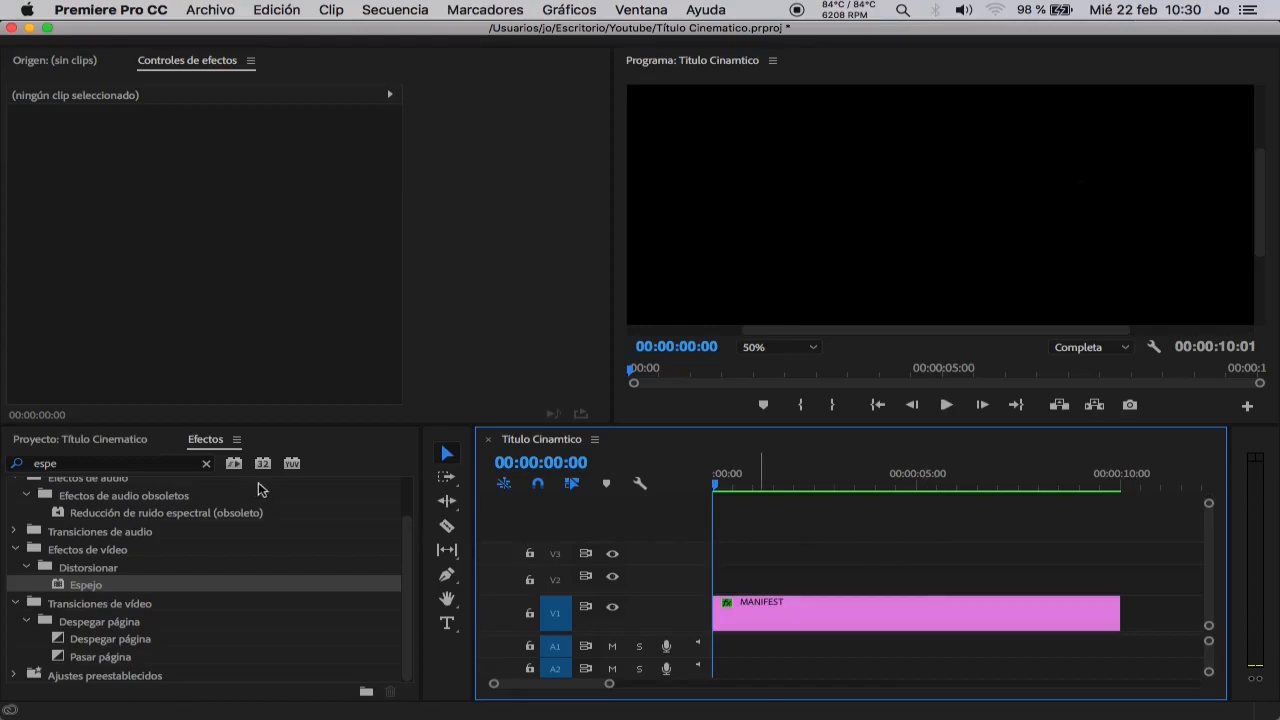
click(110, 440)
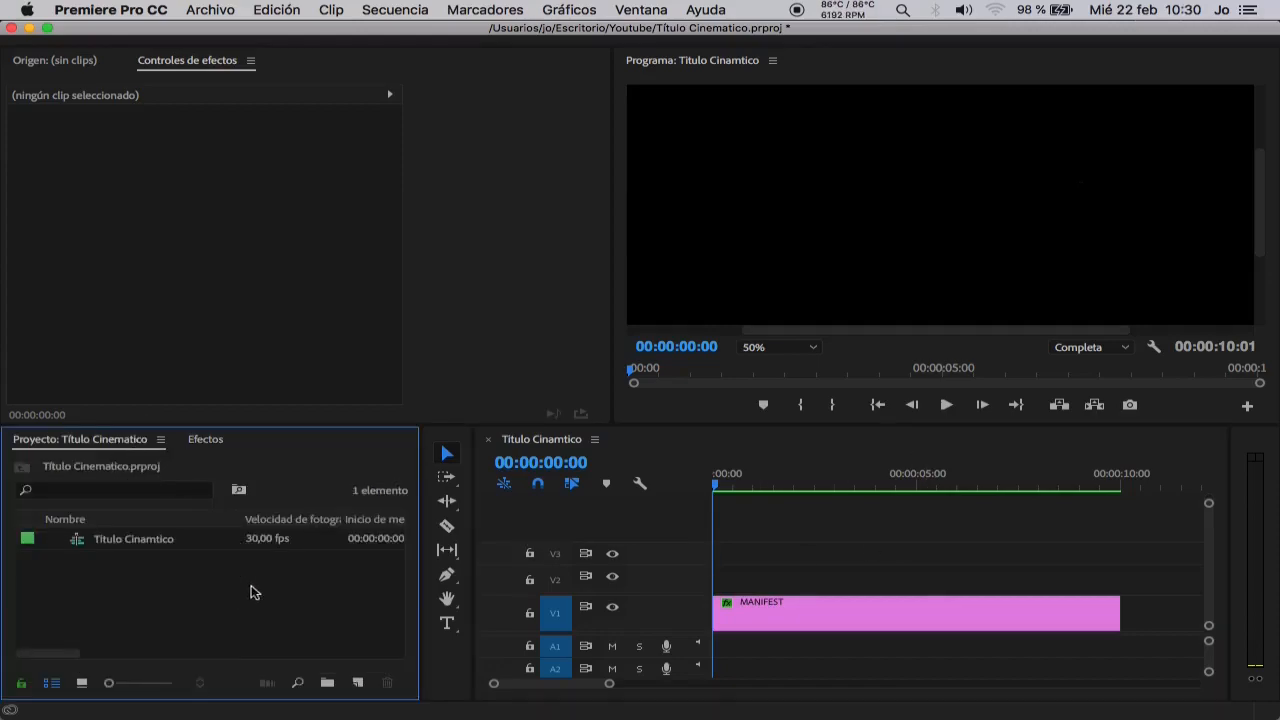
right_click(252, 592)
mouse_move(356, 616)
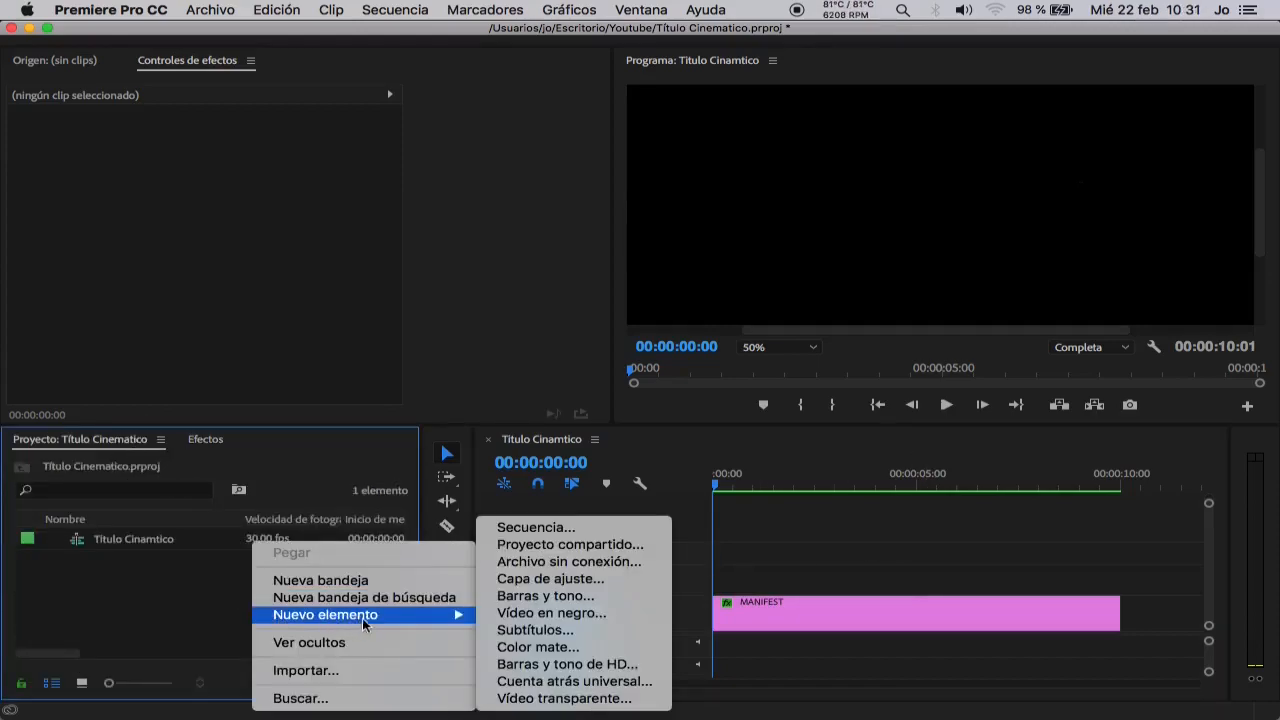
click(507, 578)
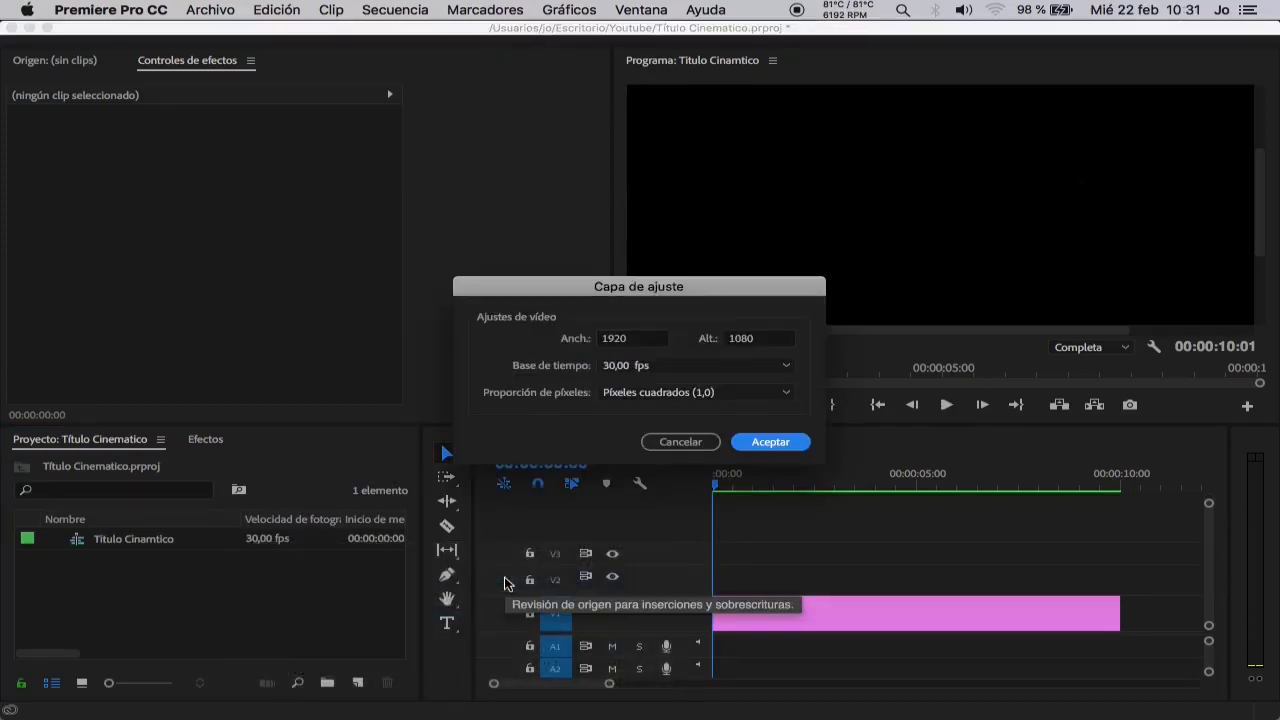
click(760, 442)
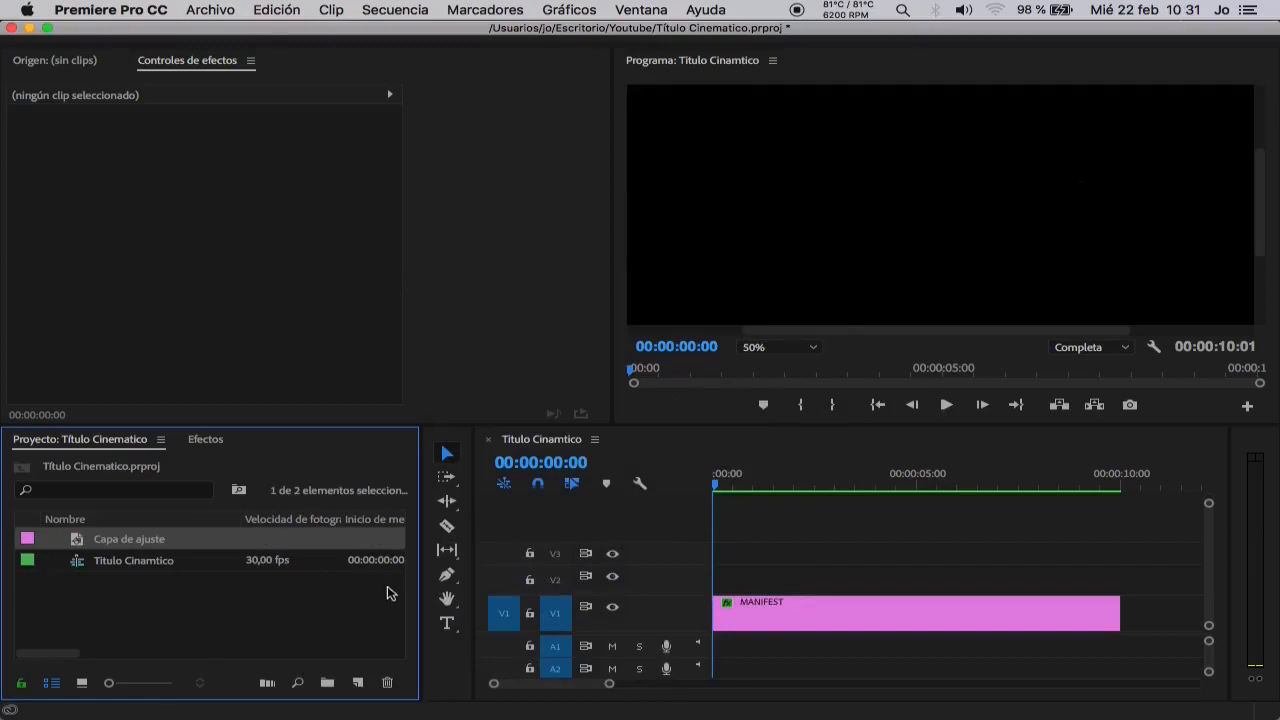
- Place the adjustment layer on track V2 above the MANIFEST clip and extend it to the clip's end
drag(157, 541, 718, 582)
click(892, 574)
drag(905, 575, 1118, 578)
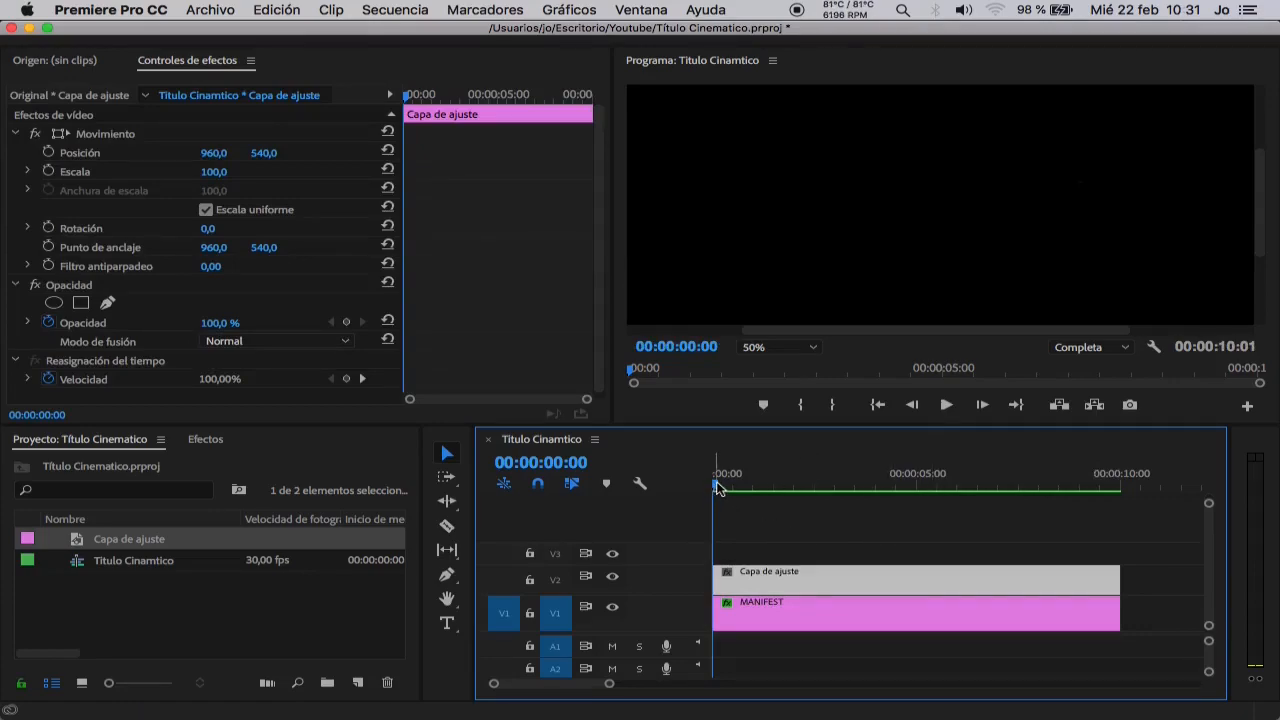
- Move the playhead to 00:00:03:17, search the effects for "dese" and apply Desenfoque gaussiano to the adjustment layer
drag(716, 487, 857, 486)
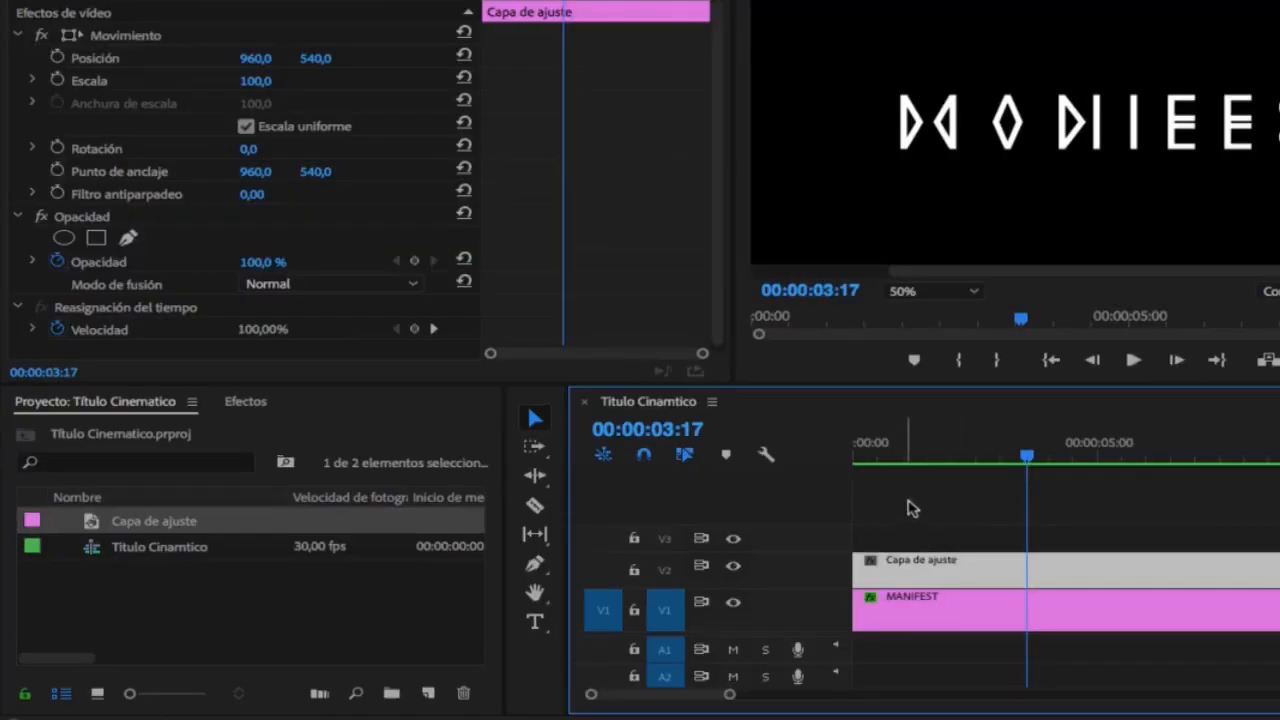
click(245, 401)
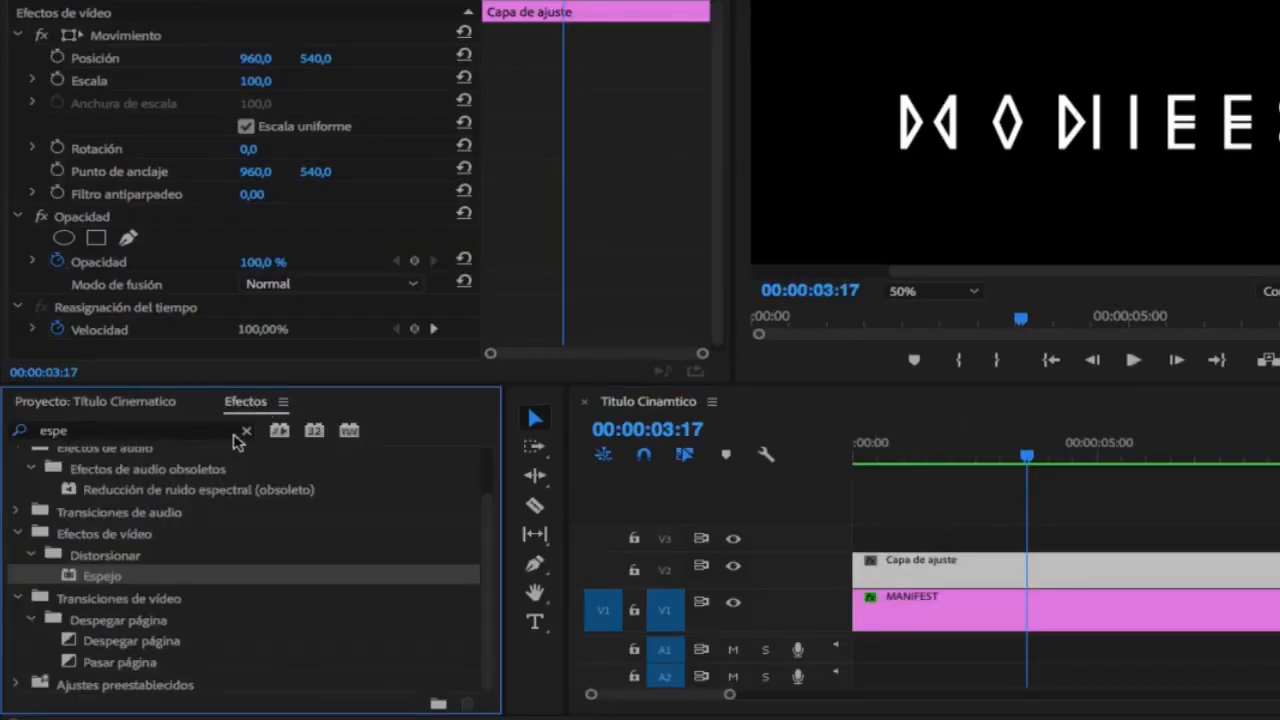
click(246, 431)
text(dese)
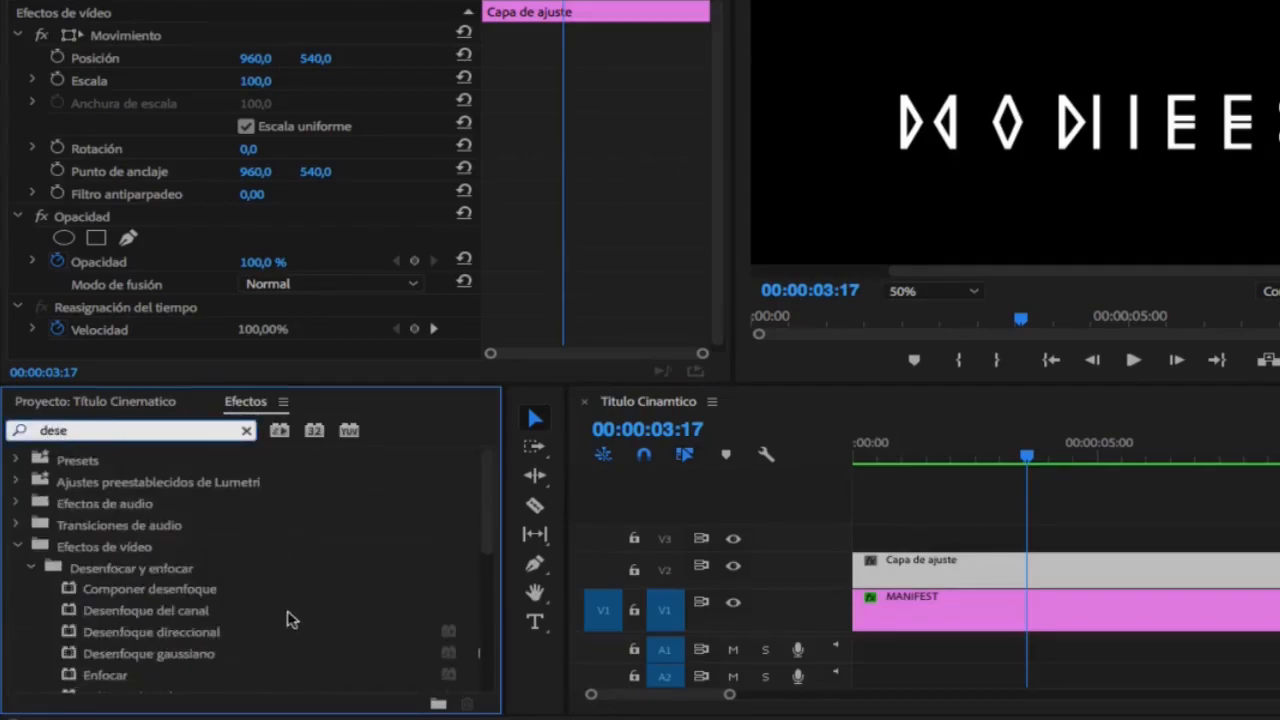
scroll(287, 620, down, 3)
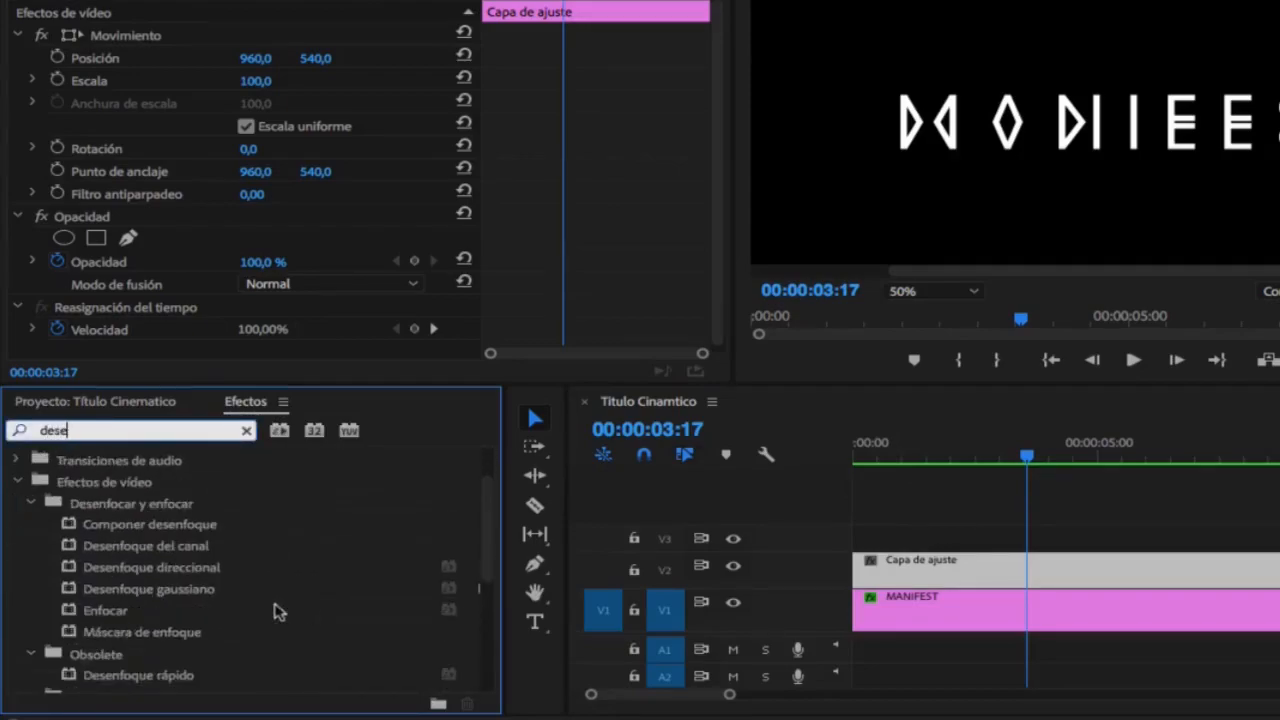
click(298, 596)
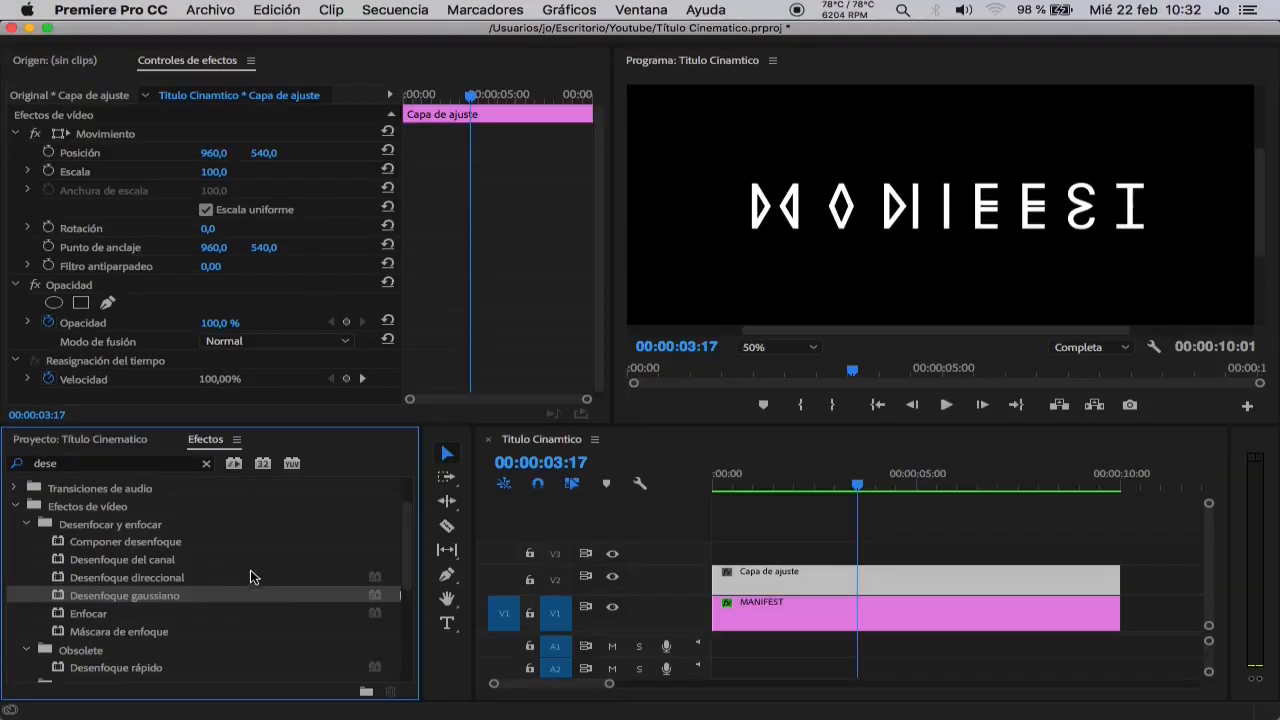
drag(147, 600, 752, 578)
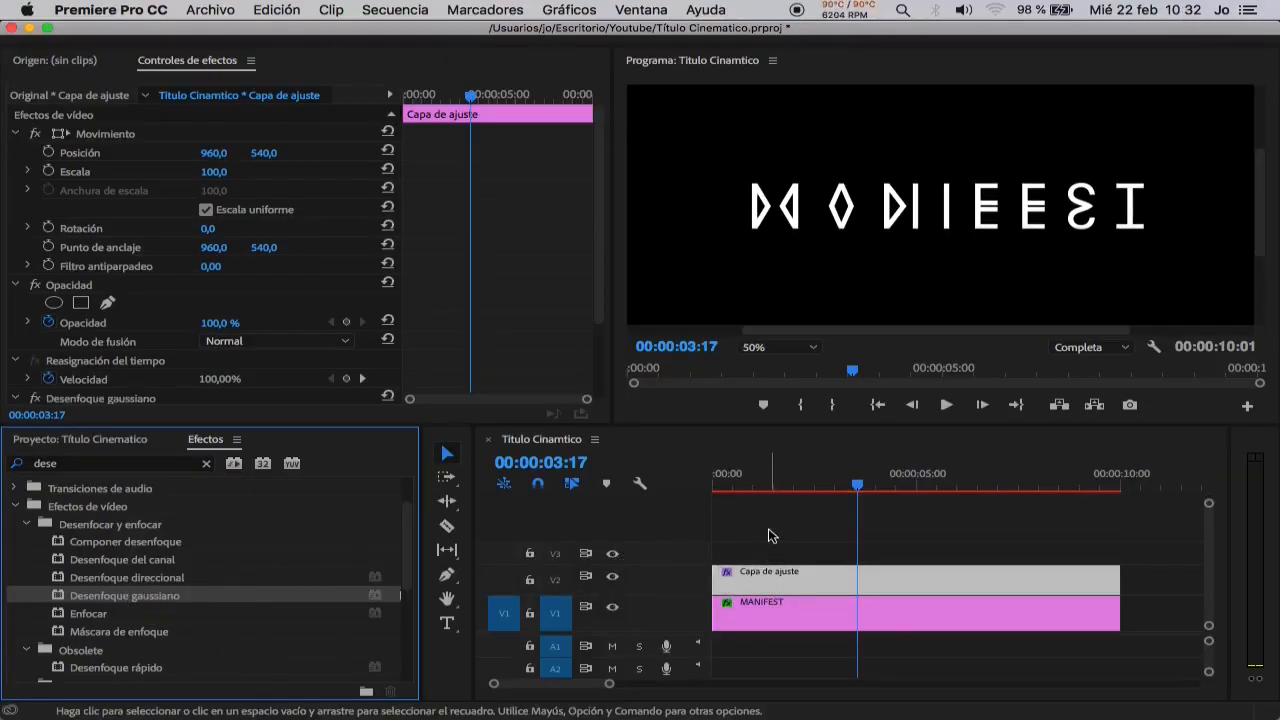
- Set the adjustment layer's Gaussian blur amount (Desenfoque) to 200 and its blur dimensions to Horizontal
click(194, 62)
scroll(420, 224, down, 3)
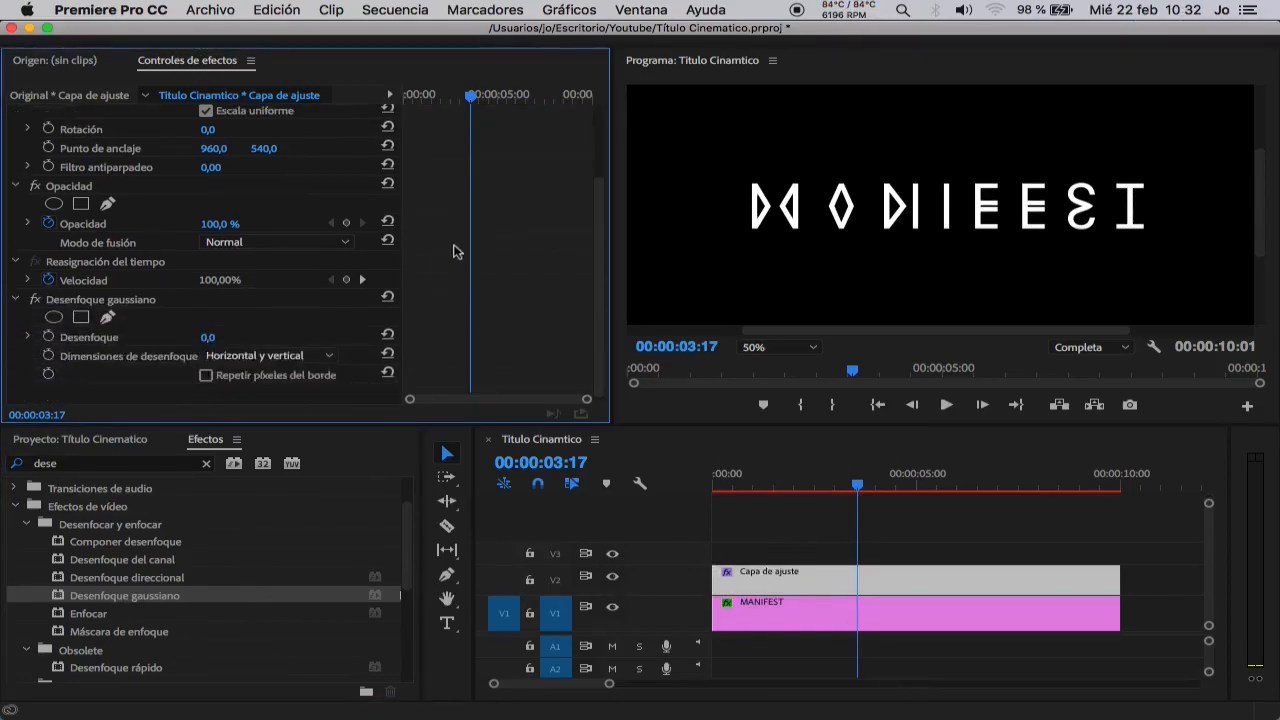
click(231, 336)
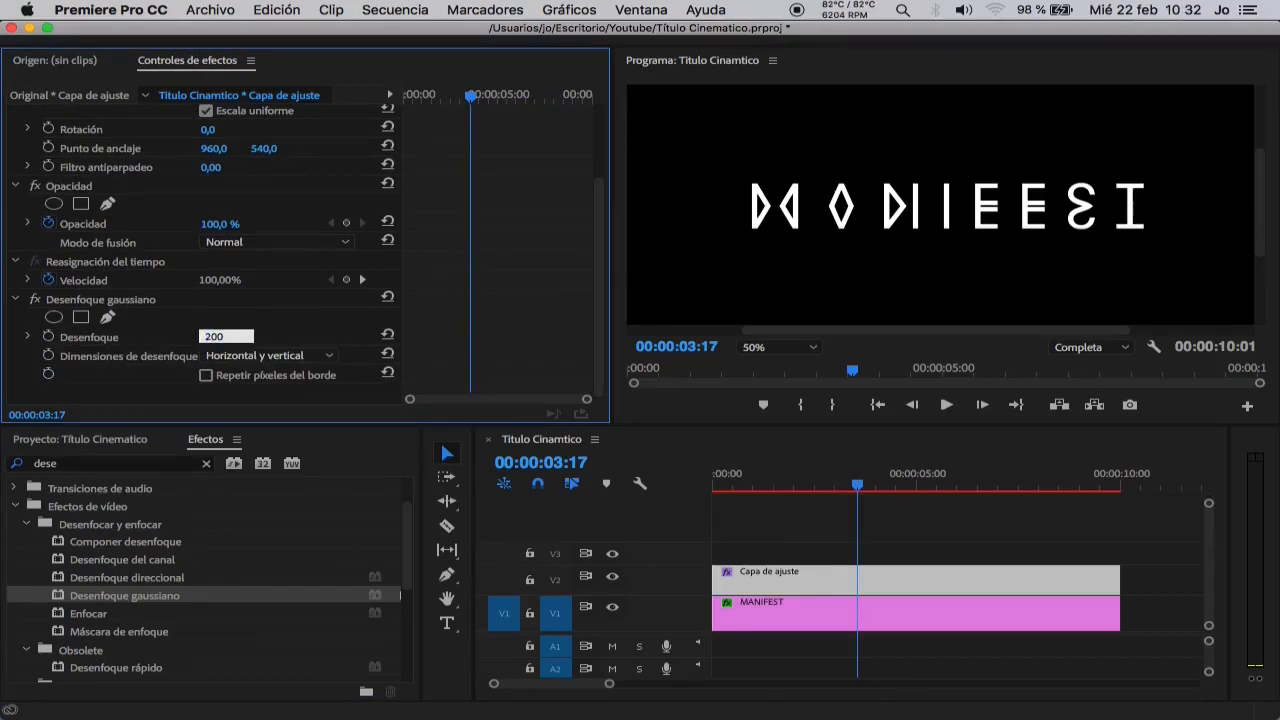
text(200)
key(Return)
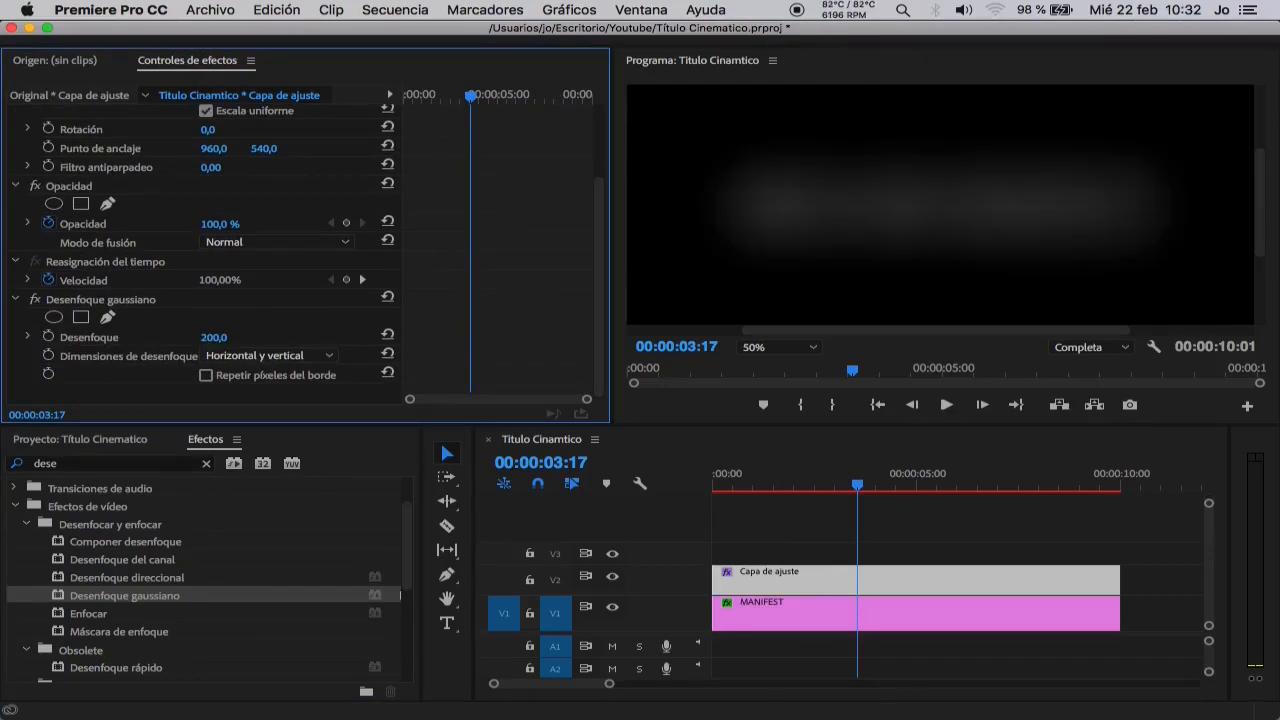
click(268, 355)
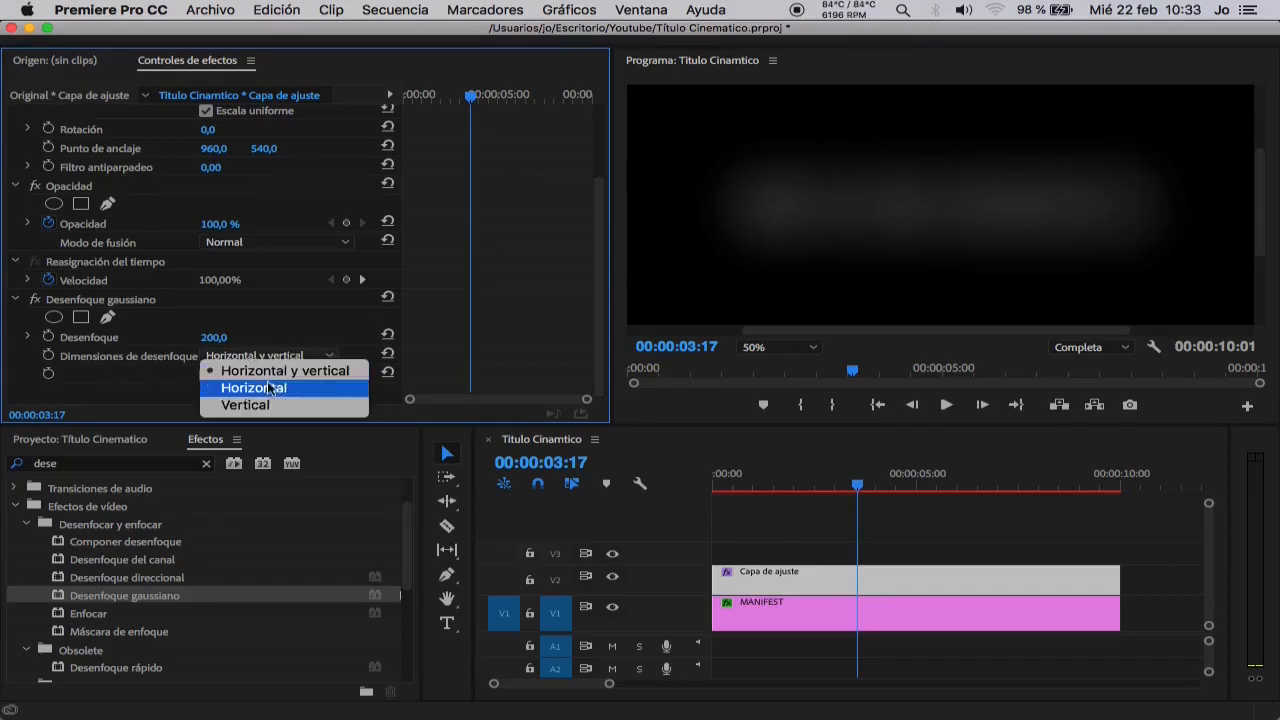
click(265, 386)
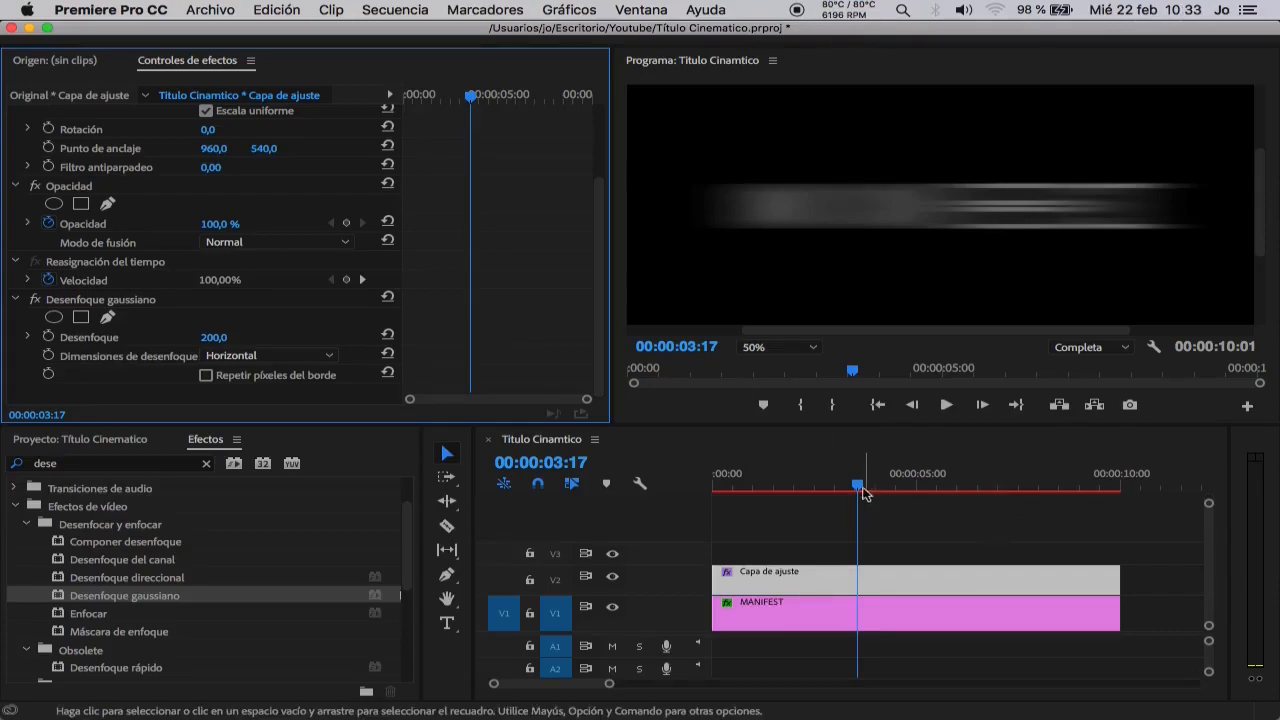
- At 00:00:07:00, add a rectangular opacity mask to the adjustment layer and stretch it across the full reflection beneath the MANIFEST letters
drag(859, 486, 999, 487)
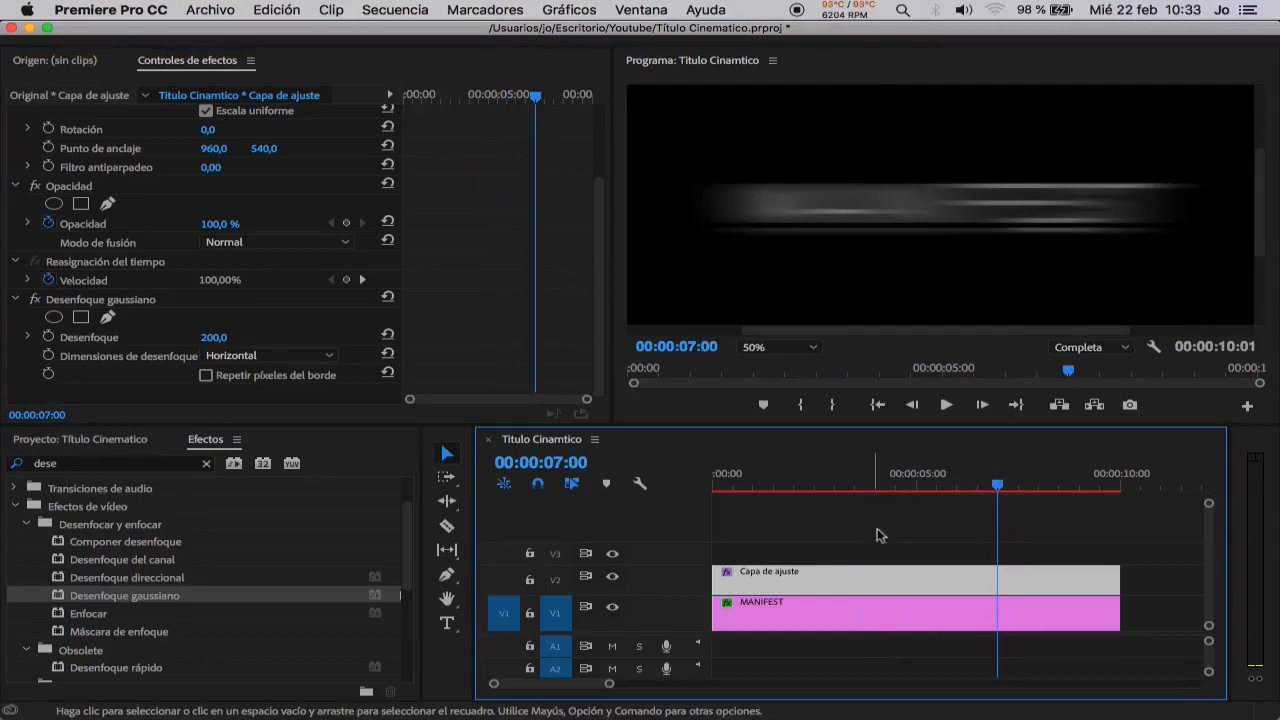
click(81, 204)
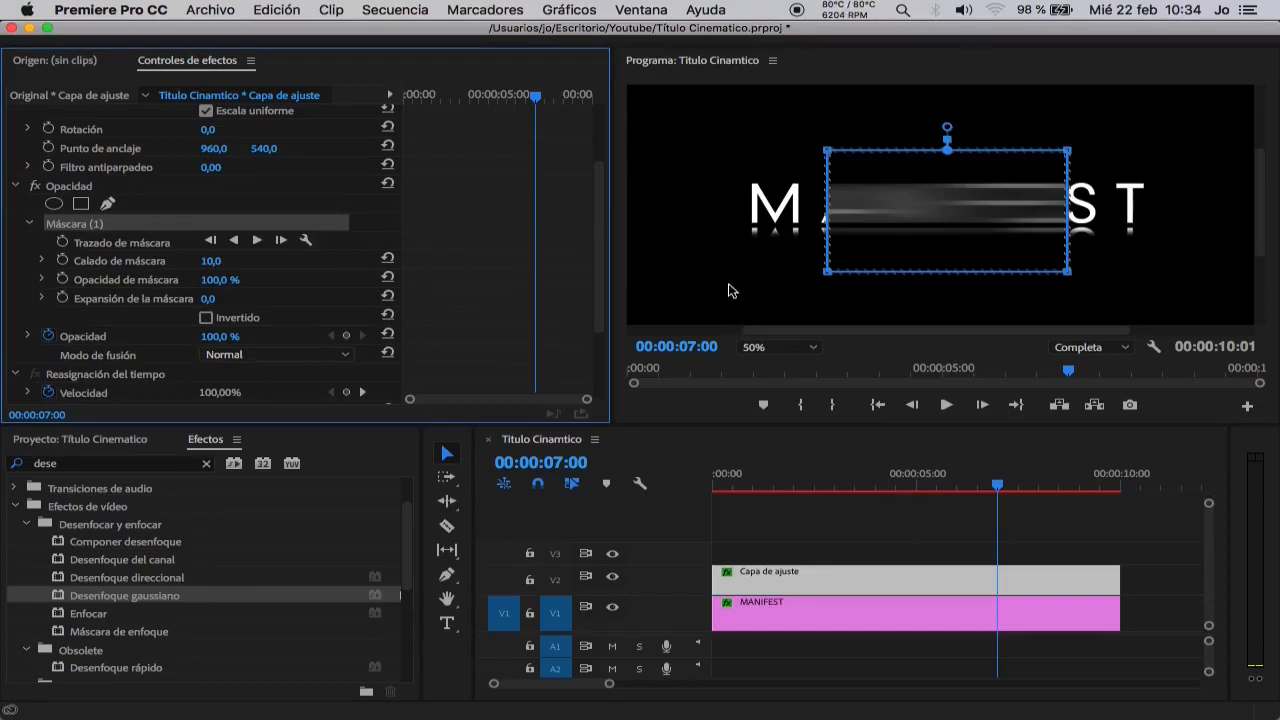
click(631, 355)
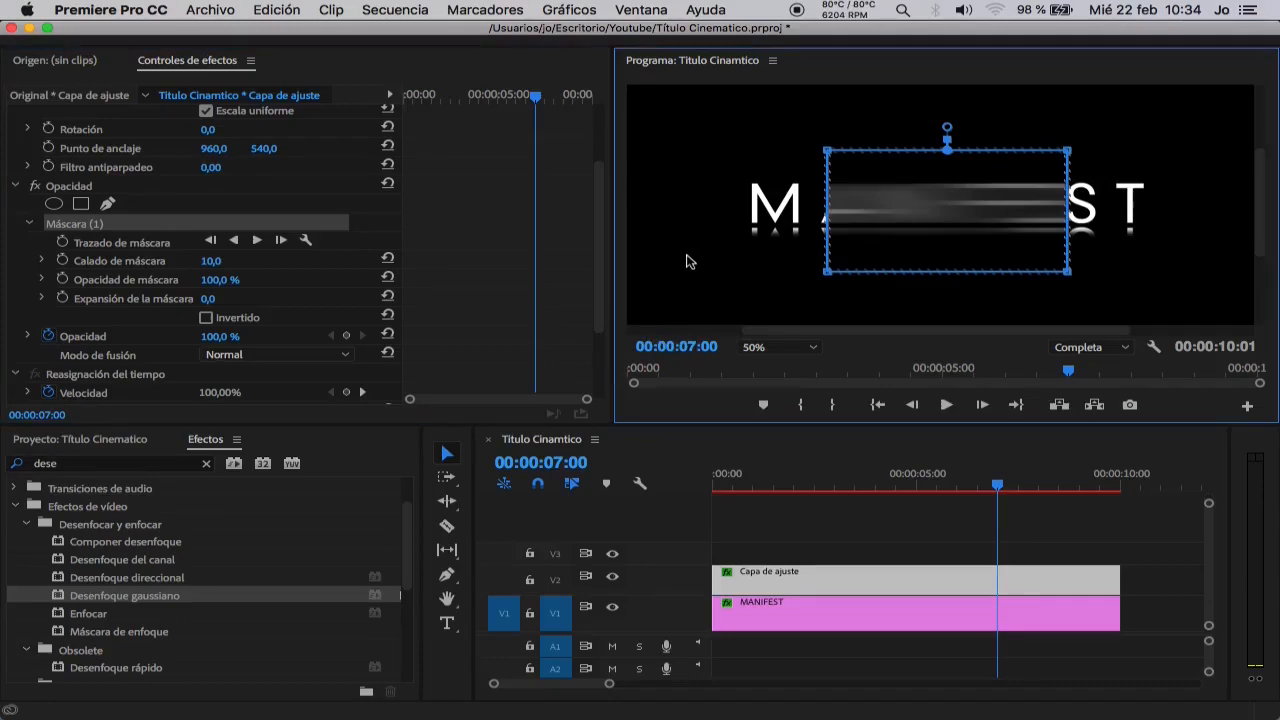
key(grave)
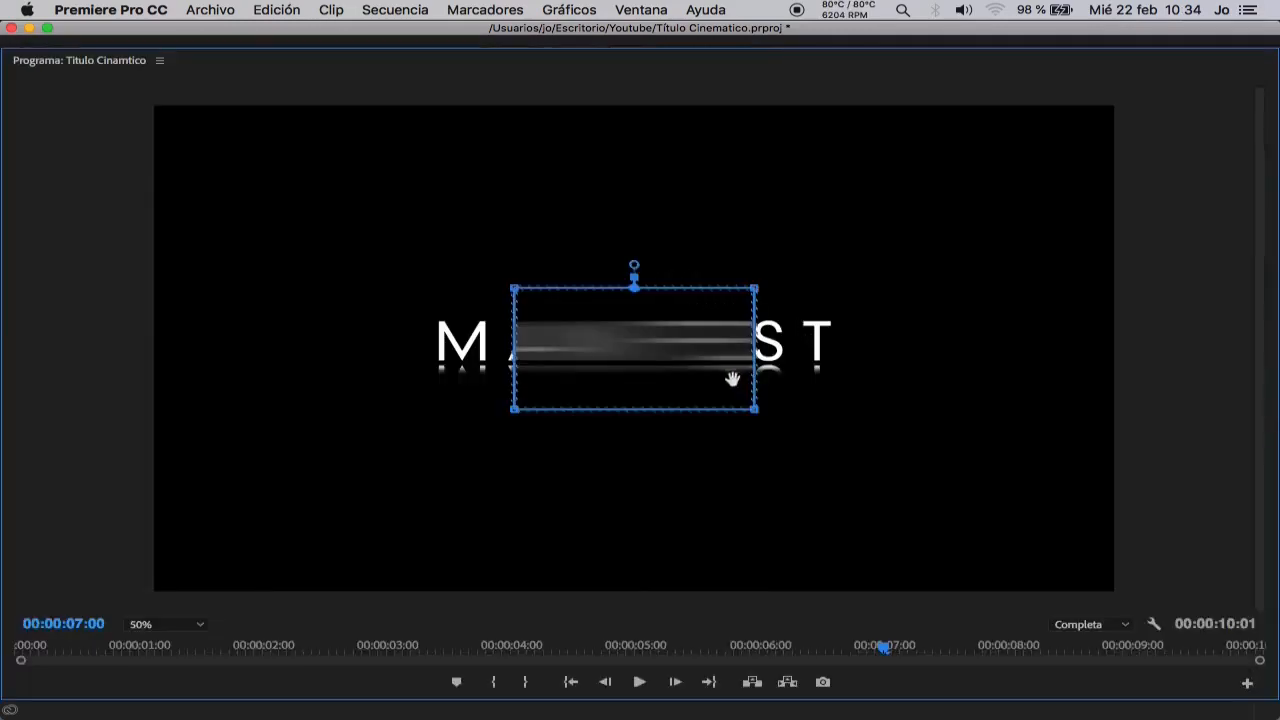
click(182, 624)
click(172, 633)
drag(846, 243, 453, 376)
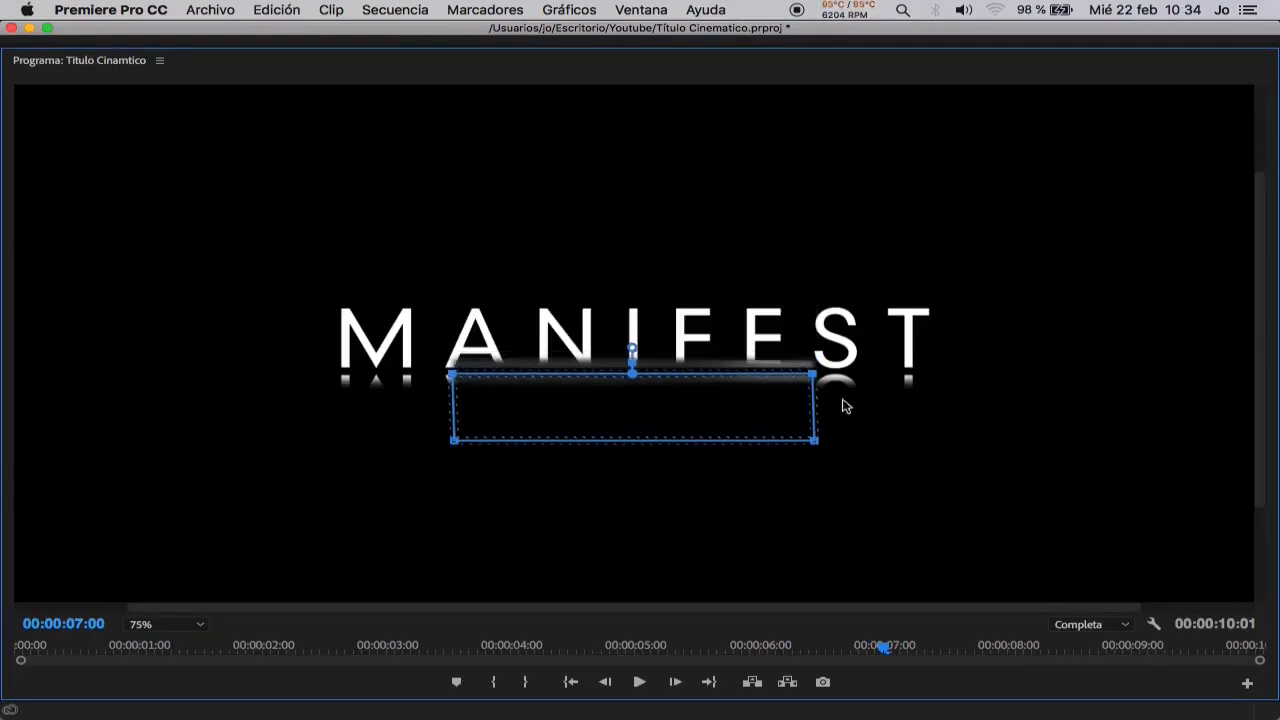
drag(815, 443, 941, 438)
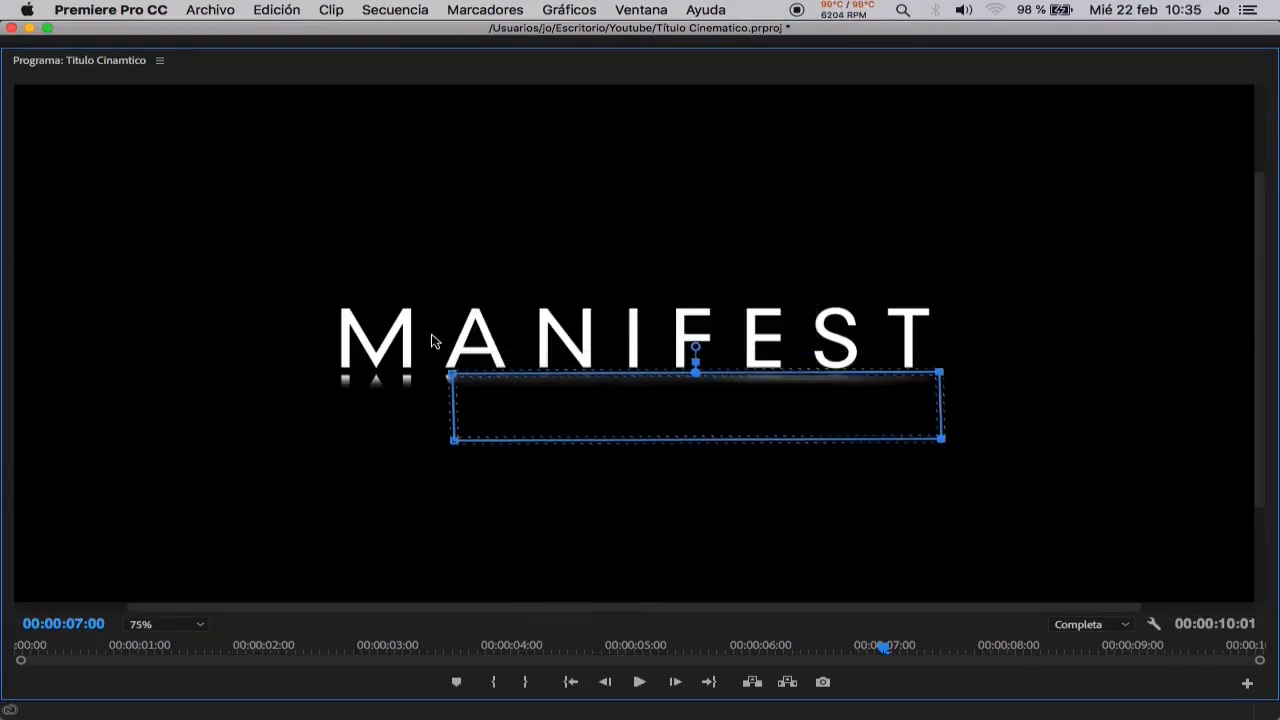
drag(454, 440, 324, 441)
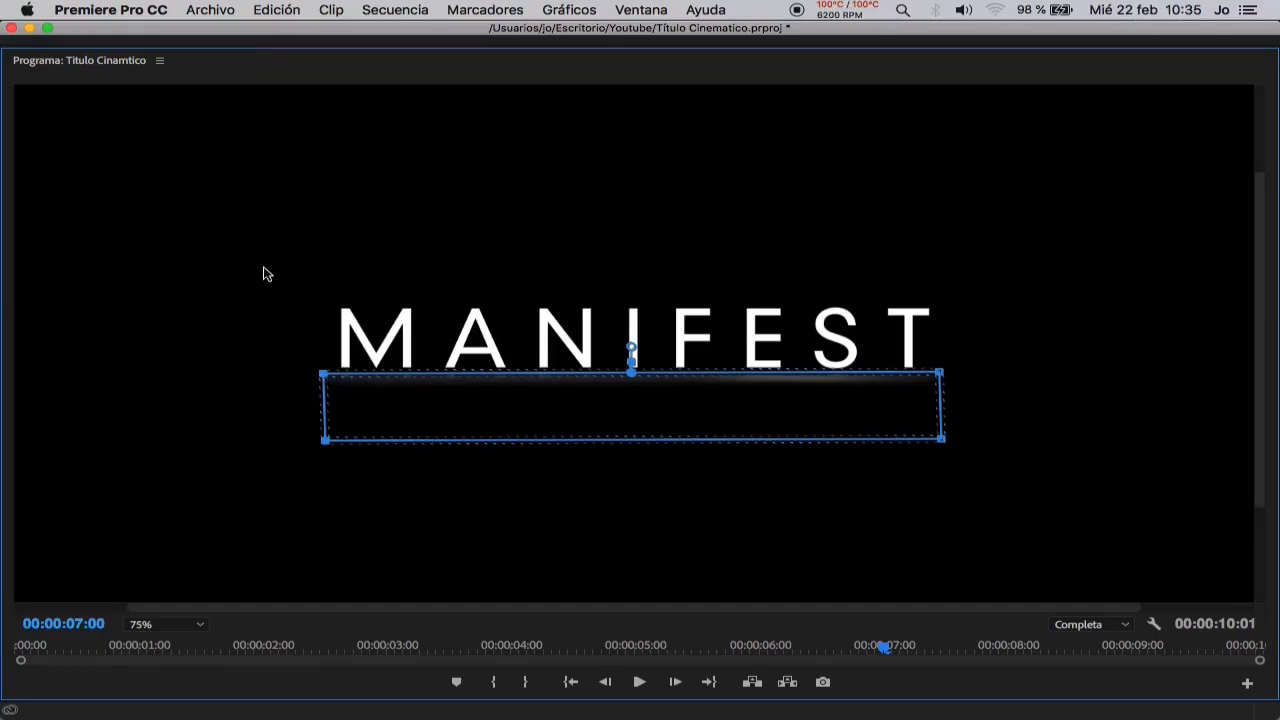
- Set the mask's feather (Calado de máscara) to 20 and pull its outer edge slightly inward below the T, with the preview back at 50%
key(grave)
drag(1262, 182, 1262, 224)
drag(836, 330, 890, 329)
click(808, 347)
click(775, 422)
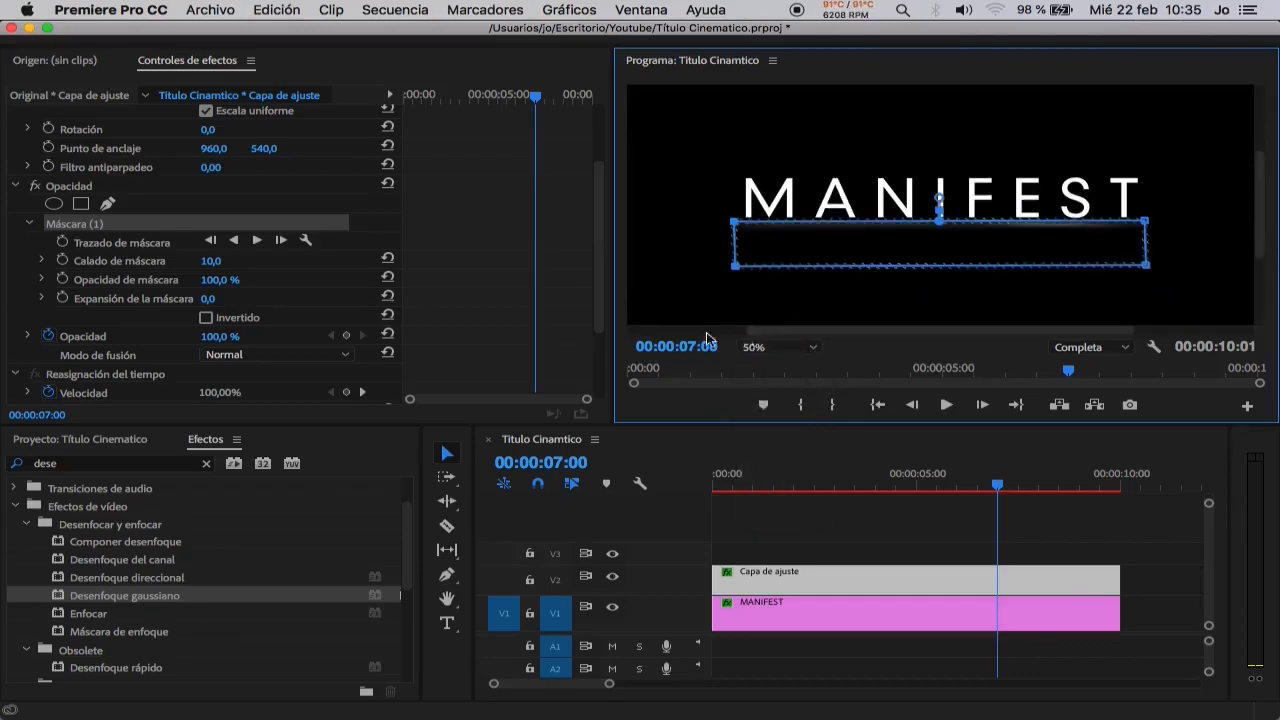
click(216, 261)
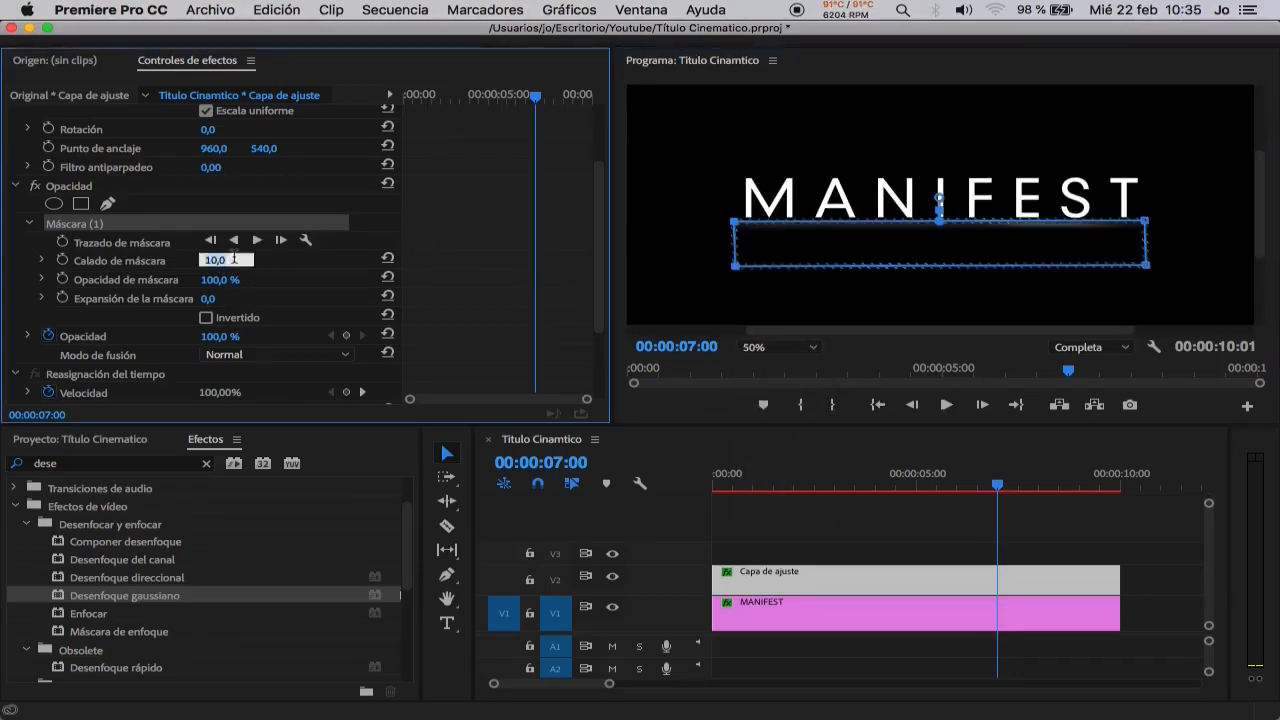
text(20)
key(Return)
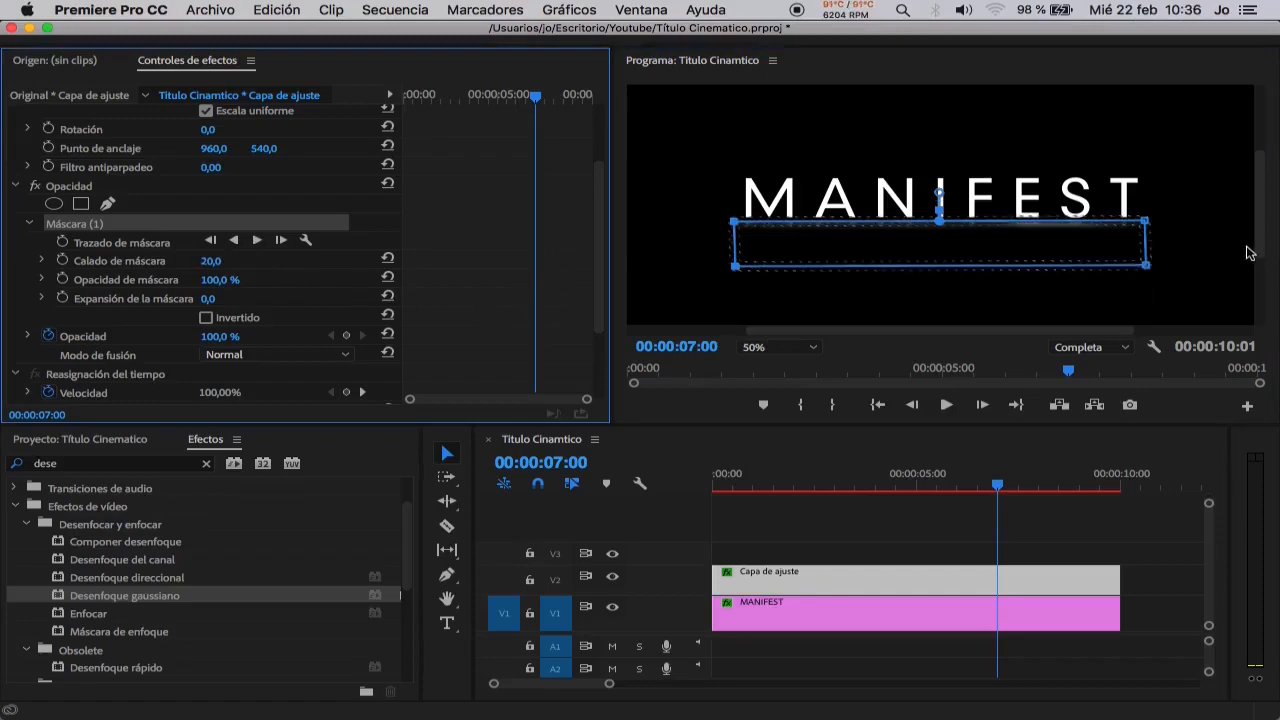
click(1143, 263)
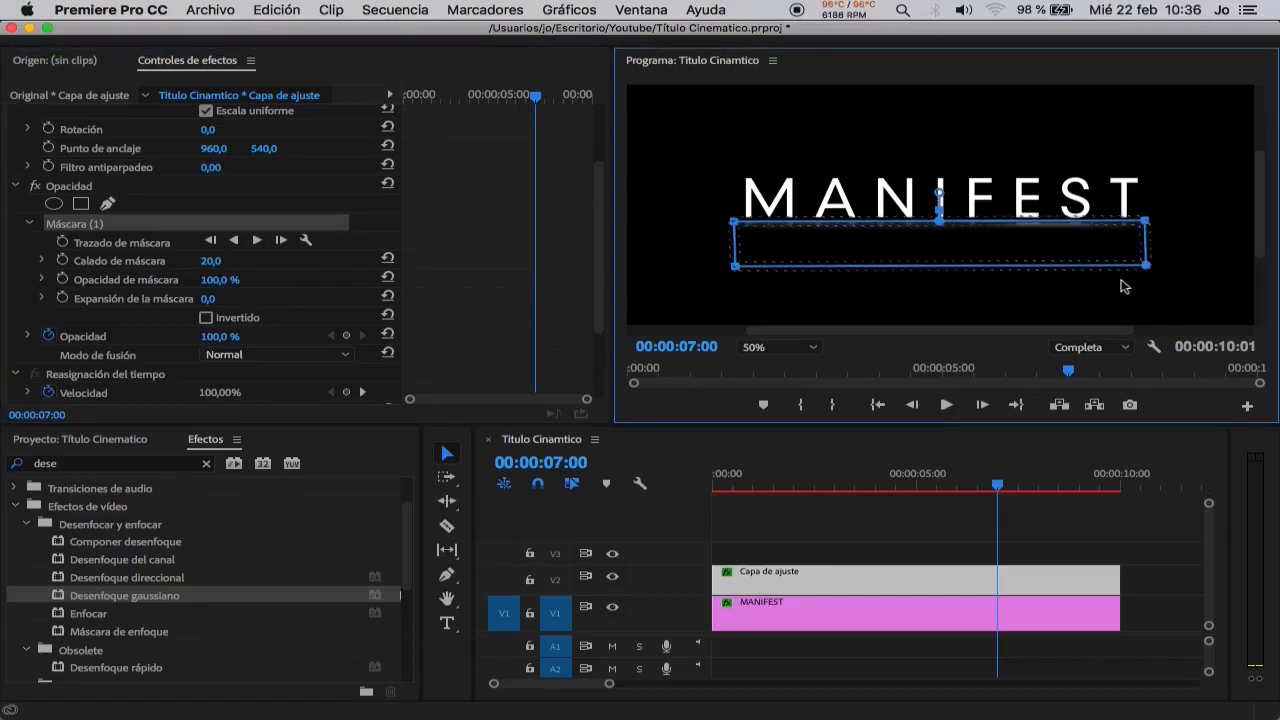
drag(1147, 267, 1145, 266)
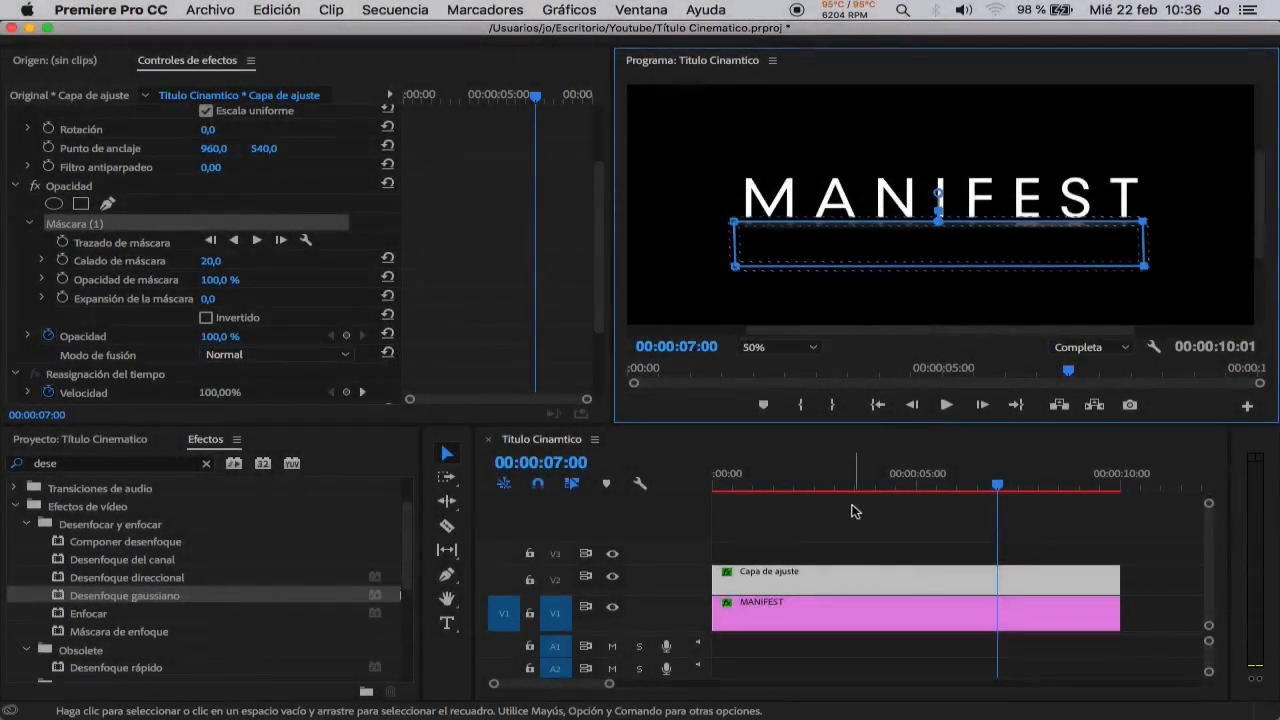
- Render the sequence preview, and nest the adjustment layer and MANIFEST clip together as Secuencia anidada 01
click(852, 512)
key(Return)
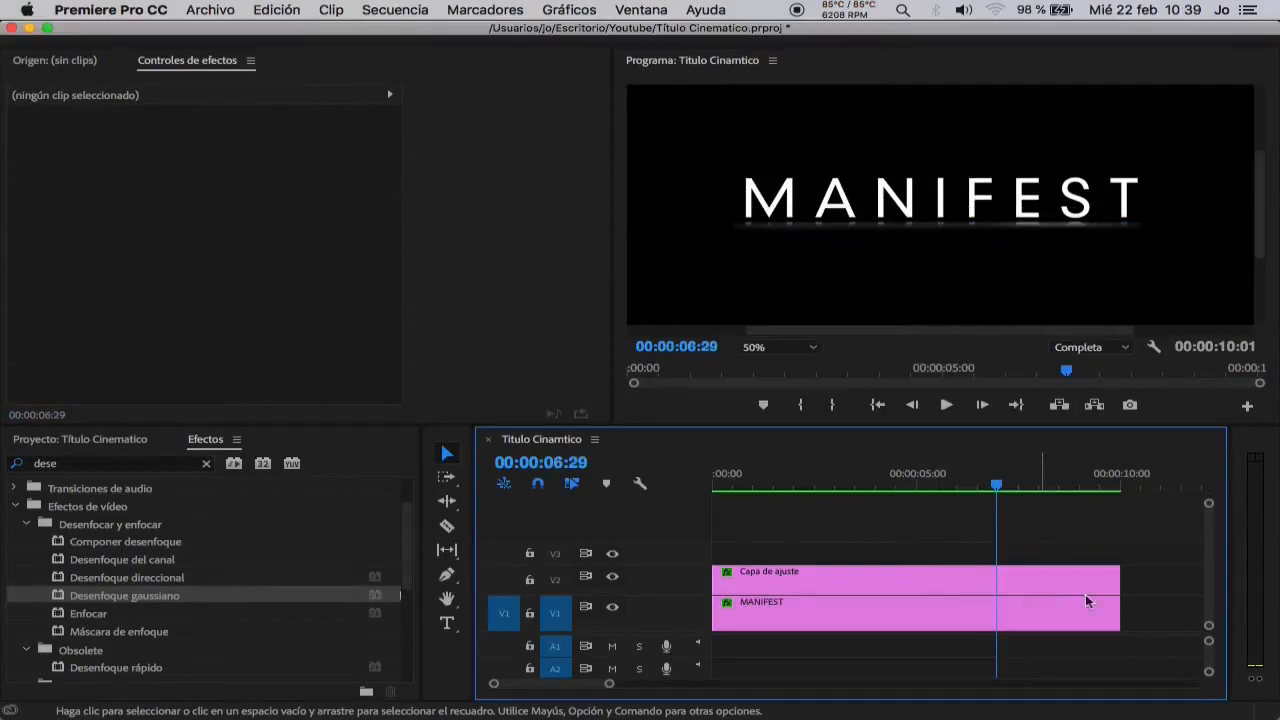
drag(1129, 666, 1050, 520)
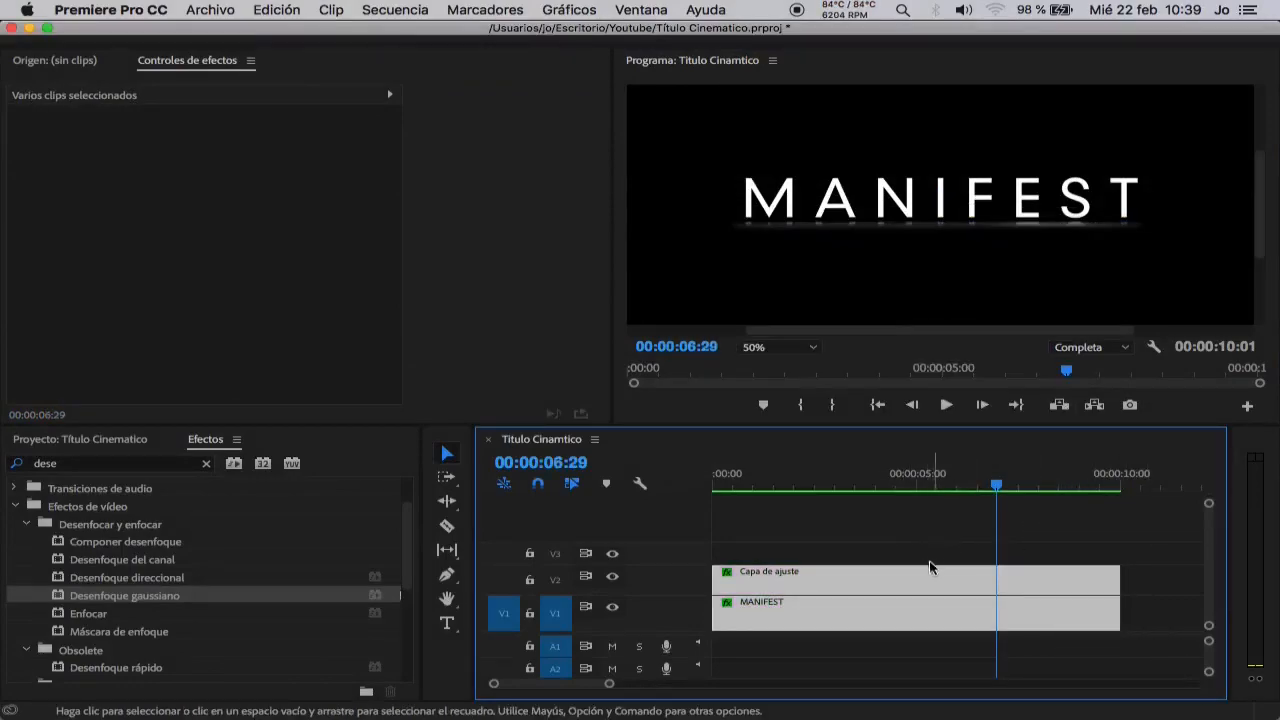
right_click(910, 577)
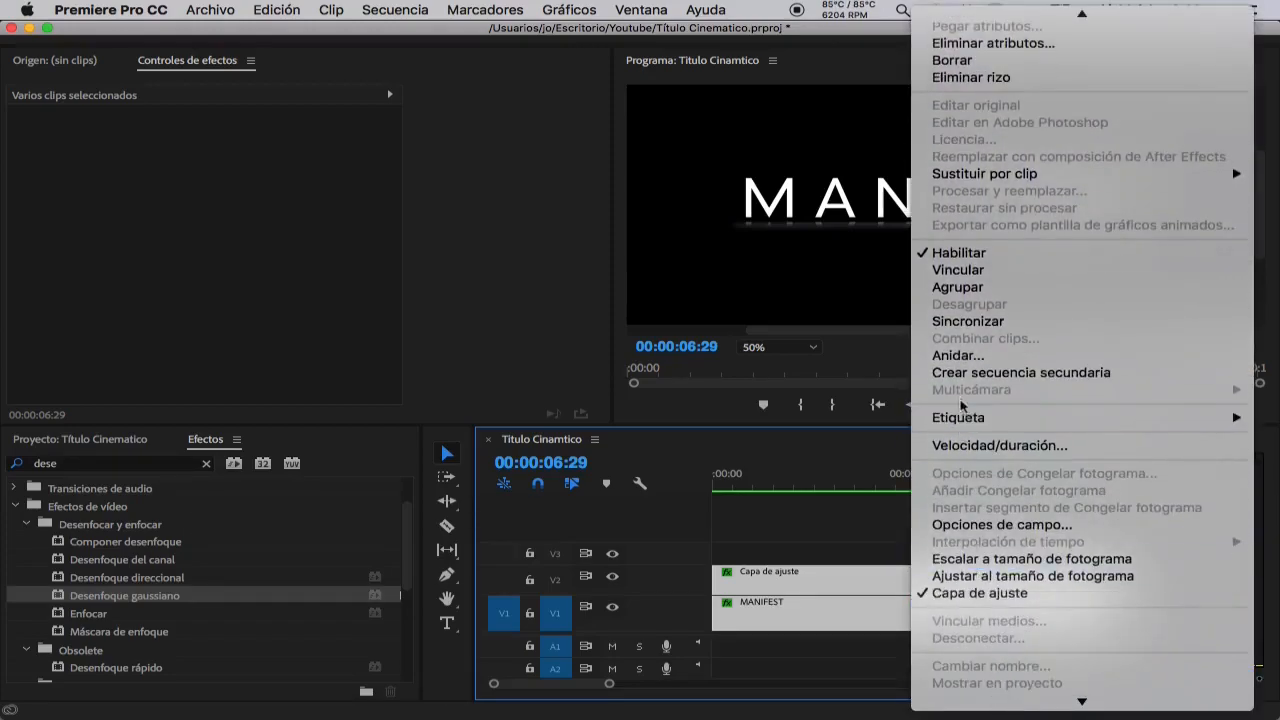
click(957, 358)
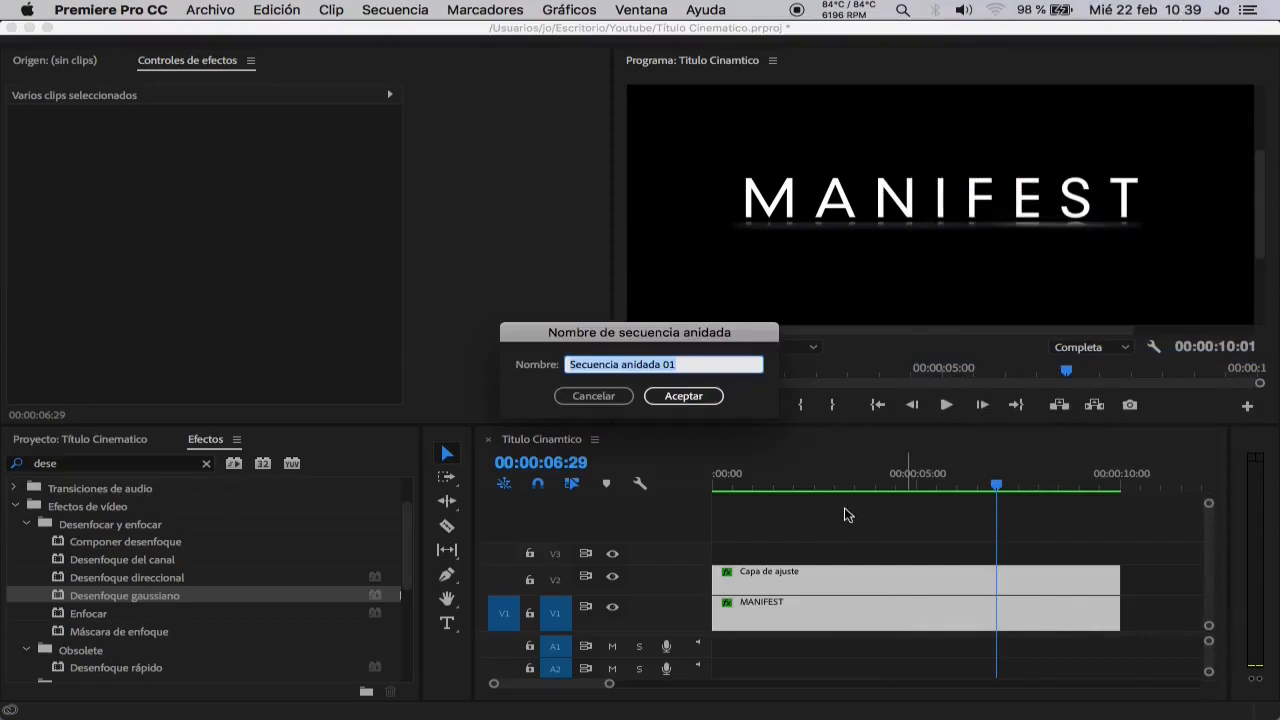
click(716, 397)
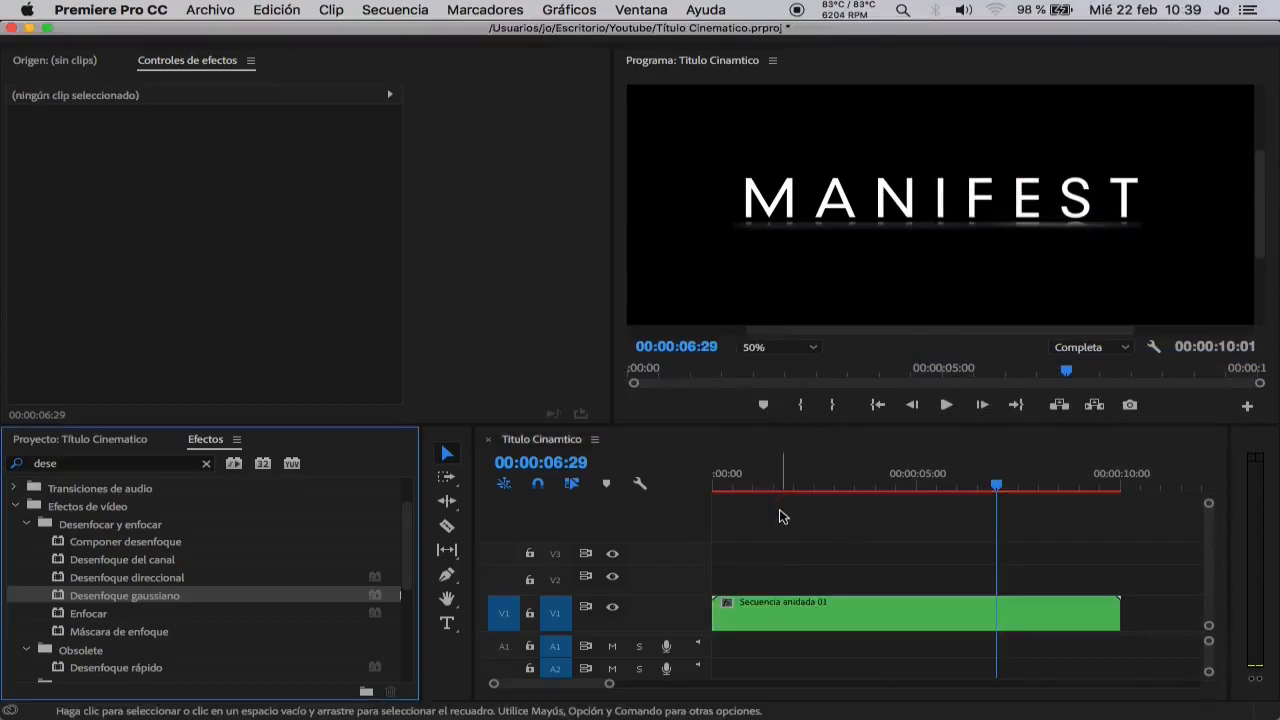
- Add a scale (Escala) keyframe of 100 at the start of the nested sequence
click(838, 608)
drag(992, 488, 714, 487)
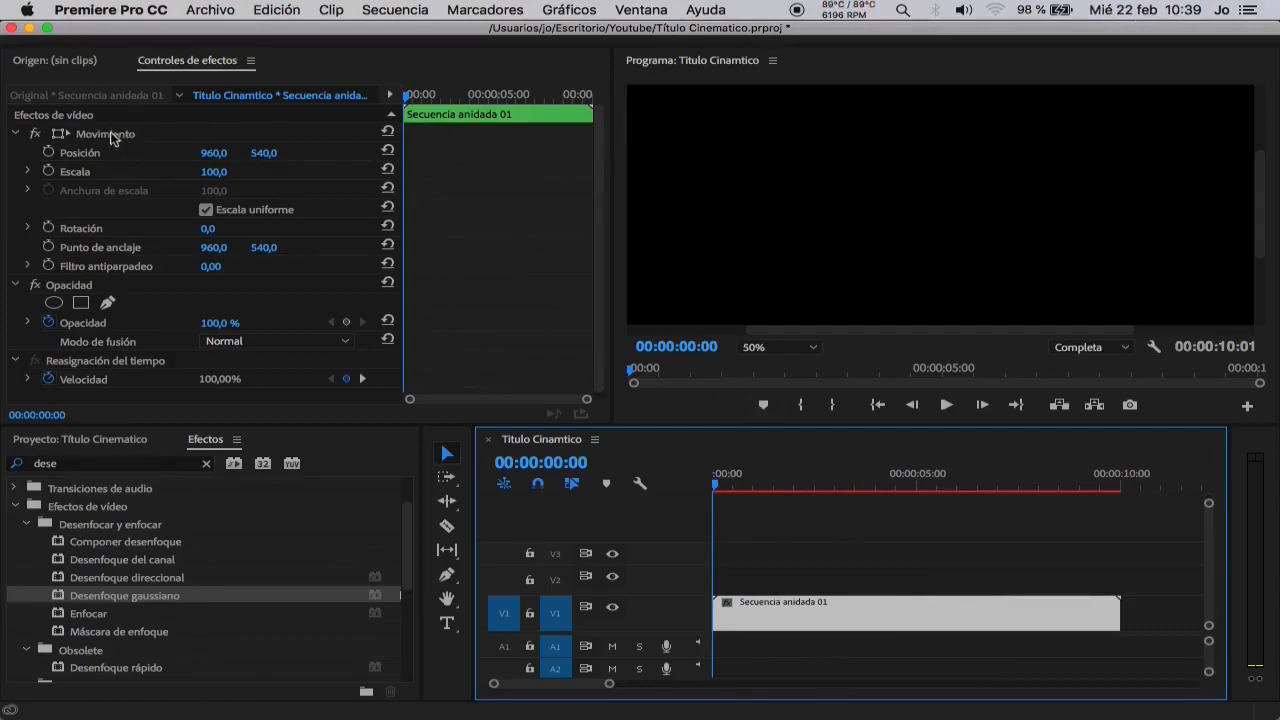
click(48, 171)
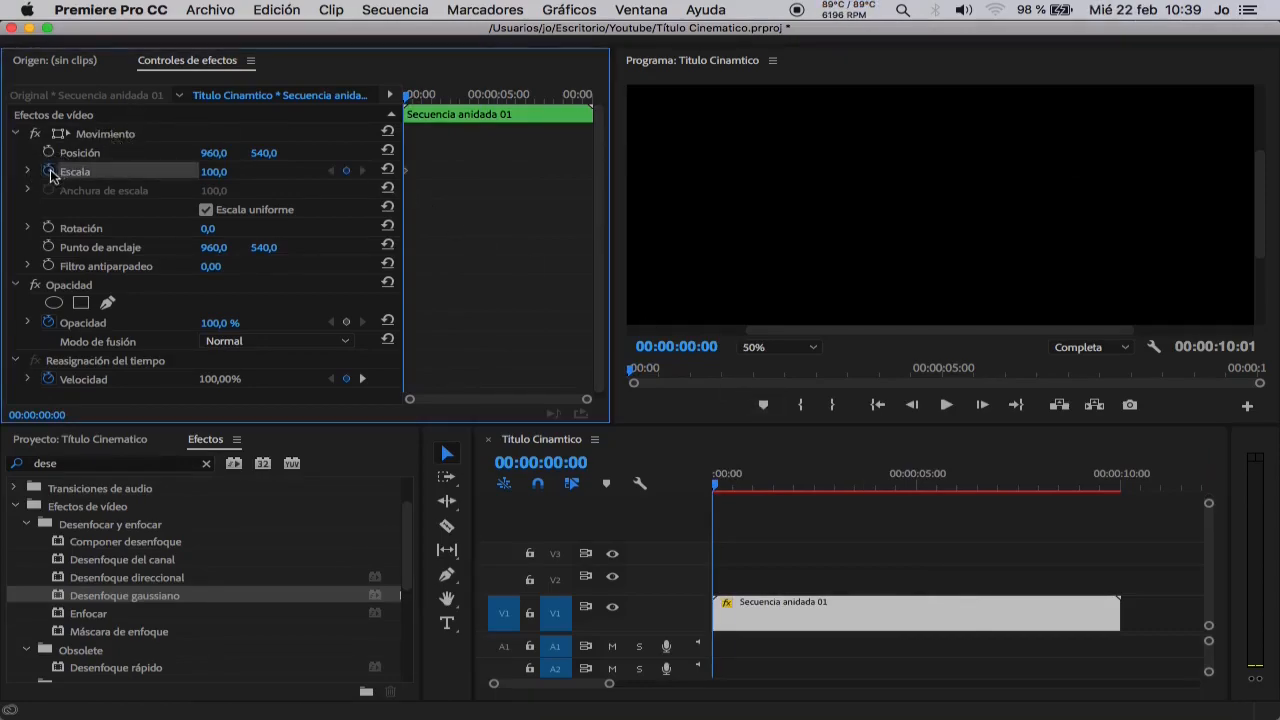
- Set the nested sequence's scale to 110 at 00:00:09:27 and apply ease in (Suavizar entrada) to that keyframe
drag(410, 96, 575, 115)
drag(585, 113, 595, 117)
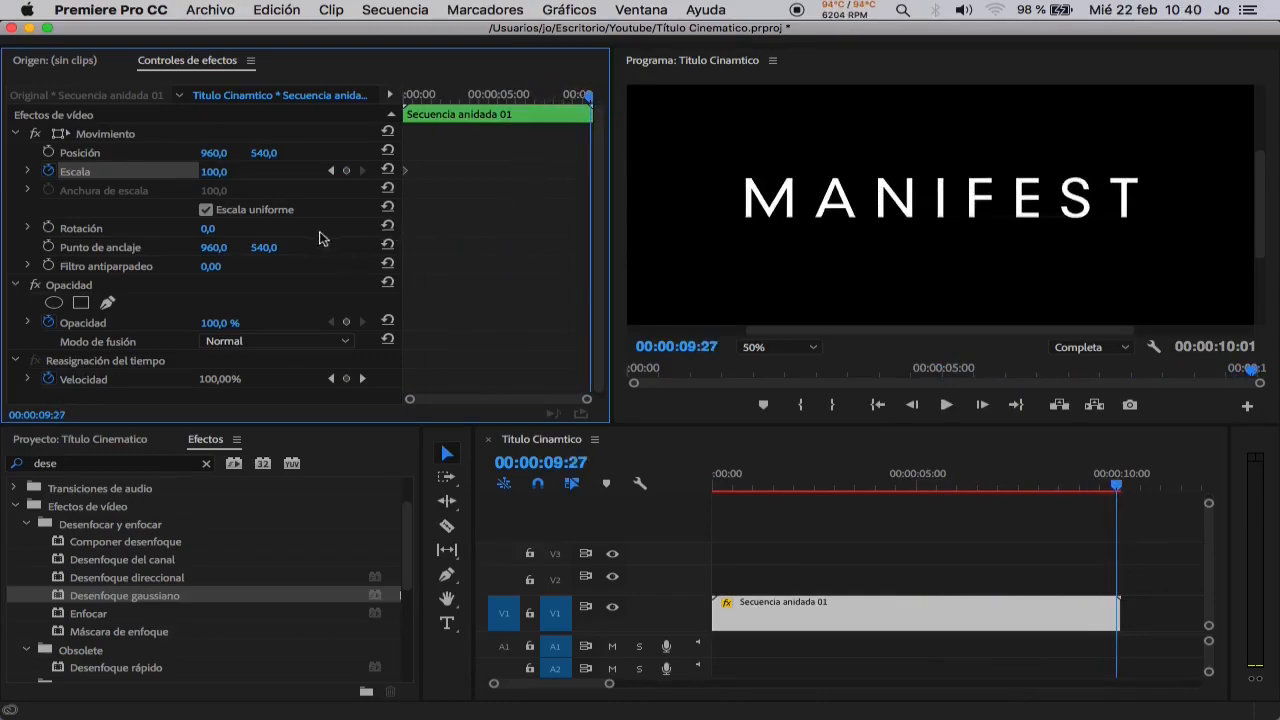
click(227, 170)
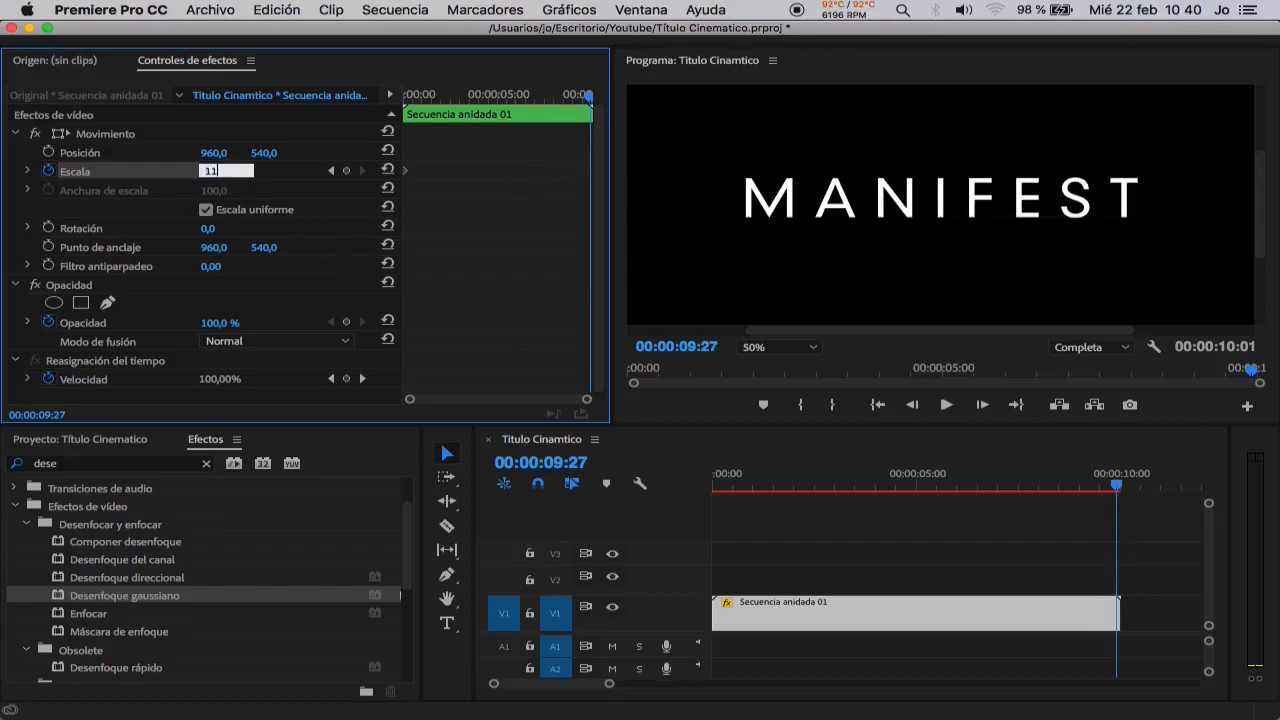
key(Return)
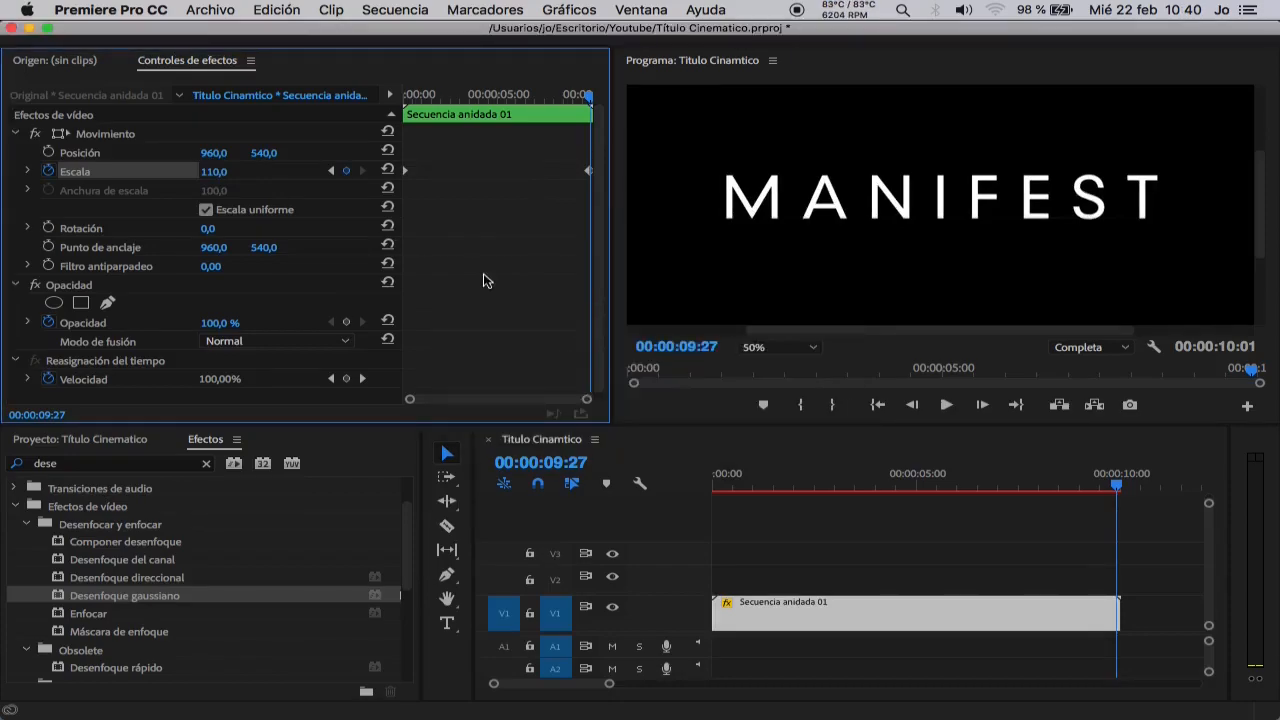
right_click(587, 170)
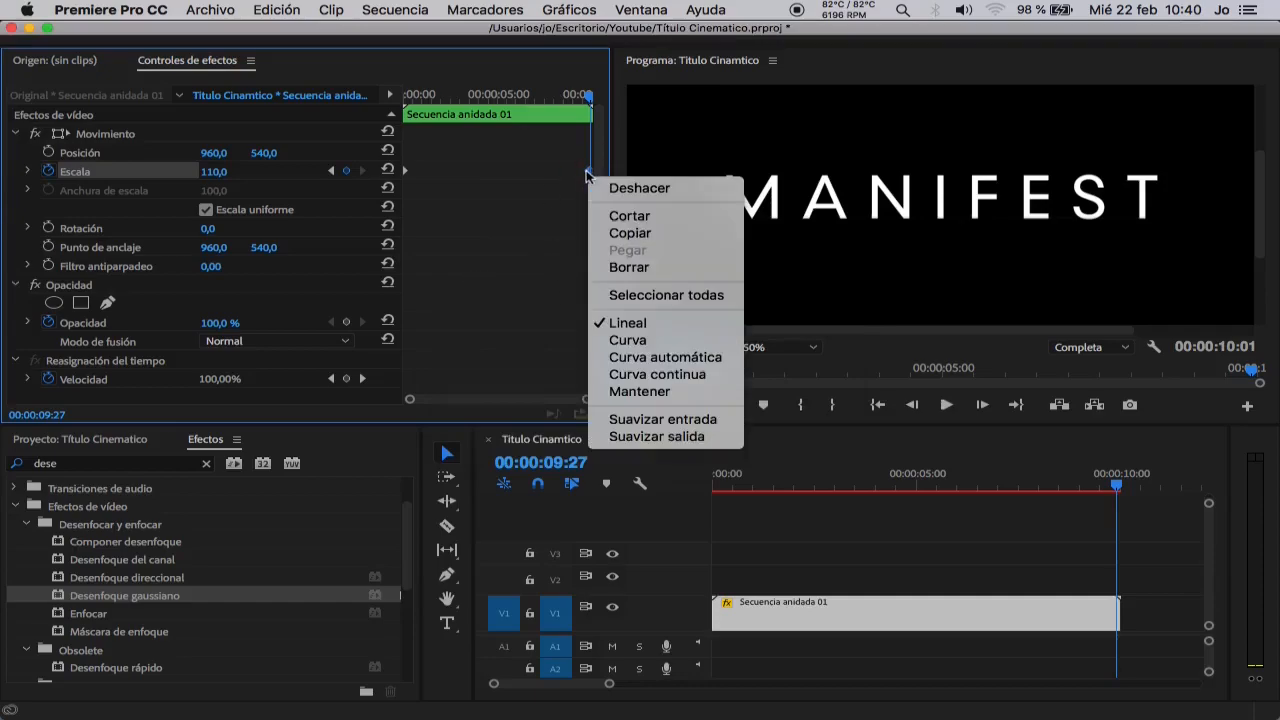
click(650, 417)
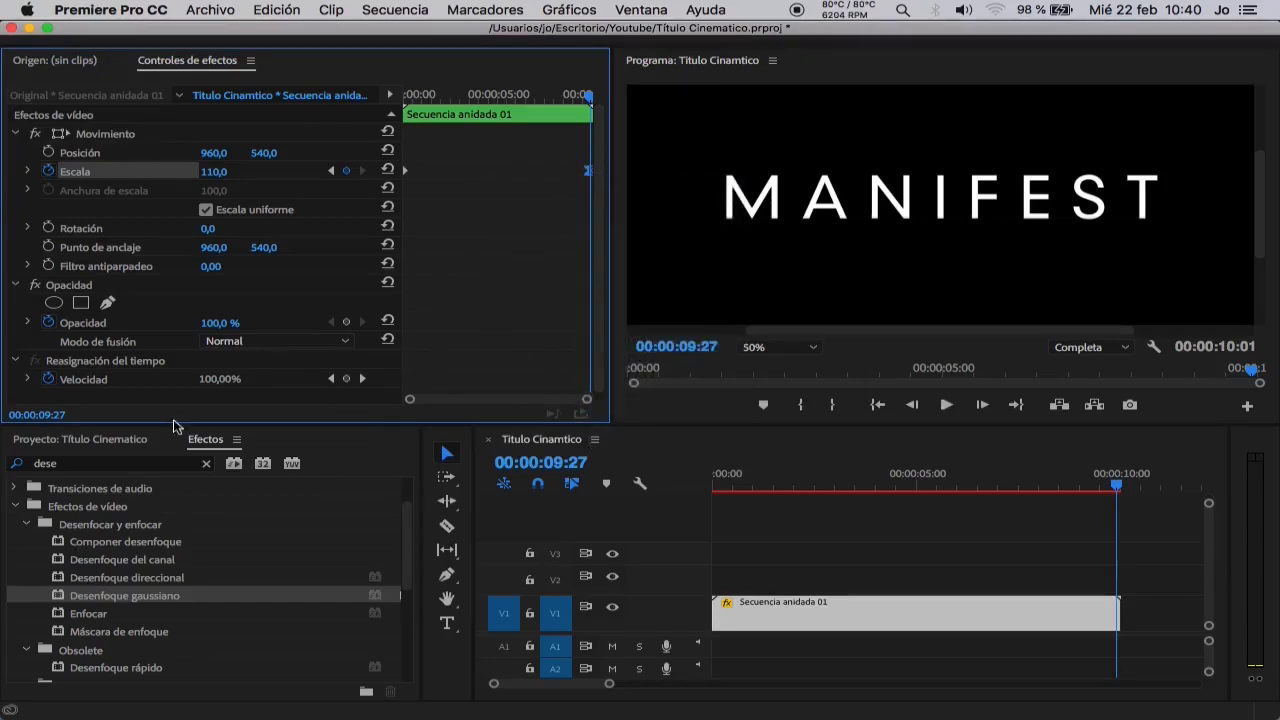
- Place the Pexels forest video on V1 beneath the nested title on V2, and Hangin_with_the_Worms.mp3 on audio track A1
click(127, 441)
drag(213, 562, 799, 557)
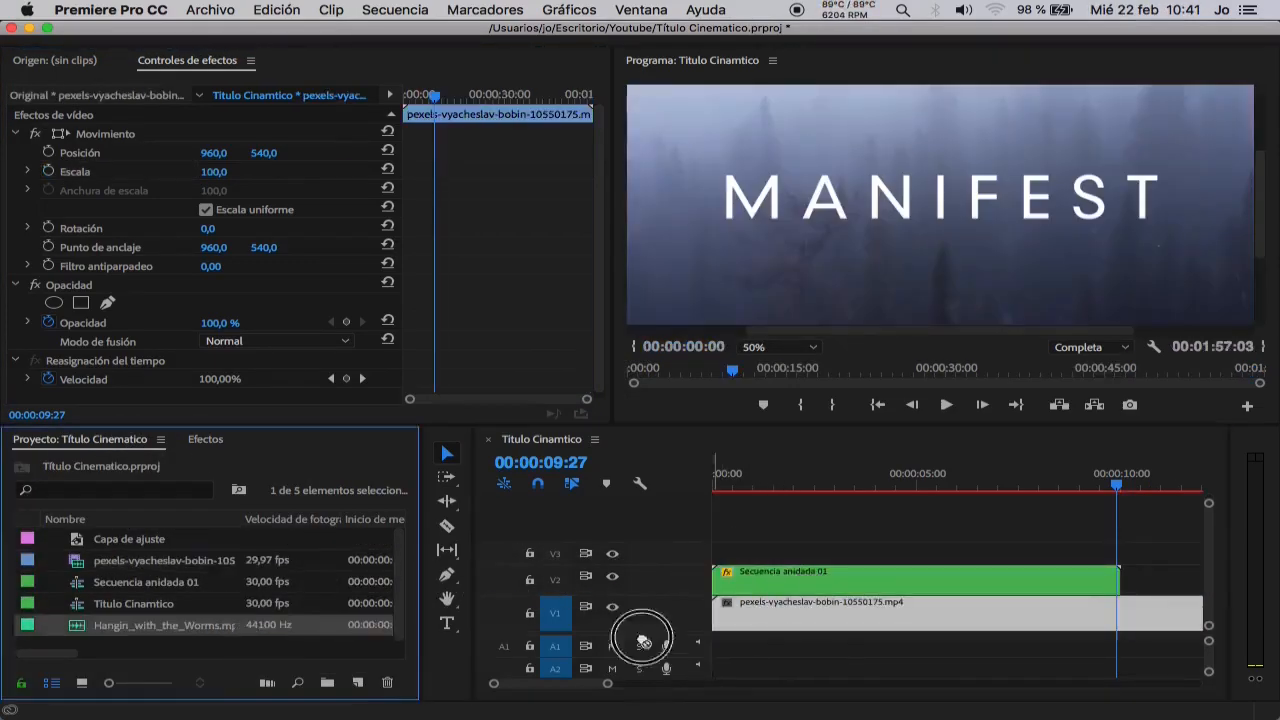
drag(643, 634, 760, 650)
click(814, 651)
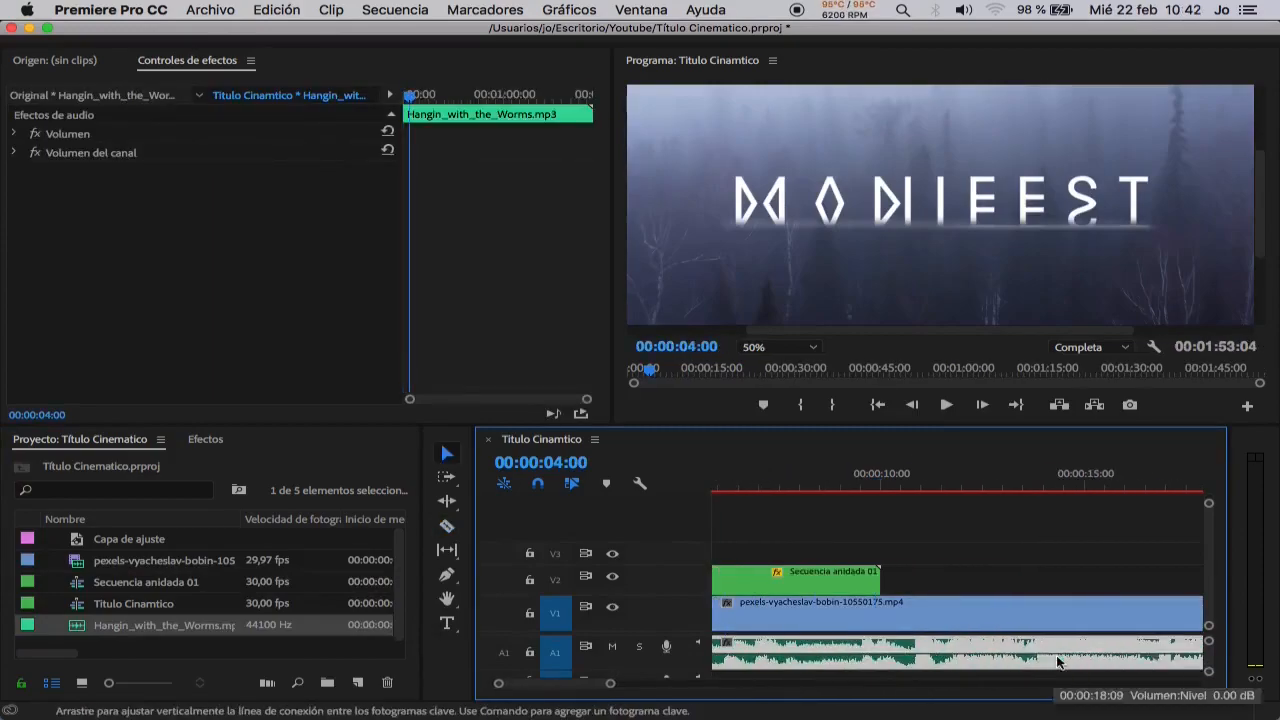
- Cut the forest video and the music at 00:00:12:01 and delete everything after the cut
click(951, 489)
key(Right)
key(c)
click(964, 616)
click(966, 648)
key(v)
drag(1010, 580, 985, 655)
key(Delete)
scroll(891, 624, left, 5)
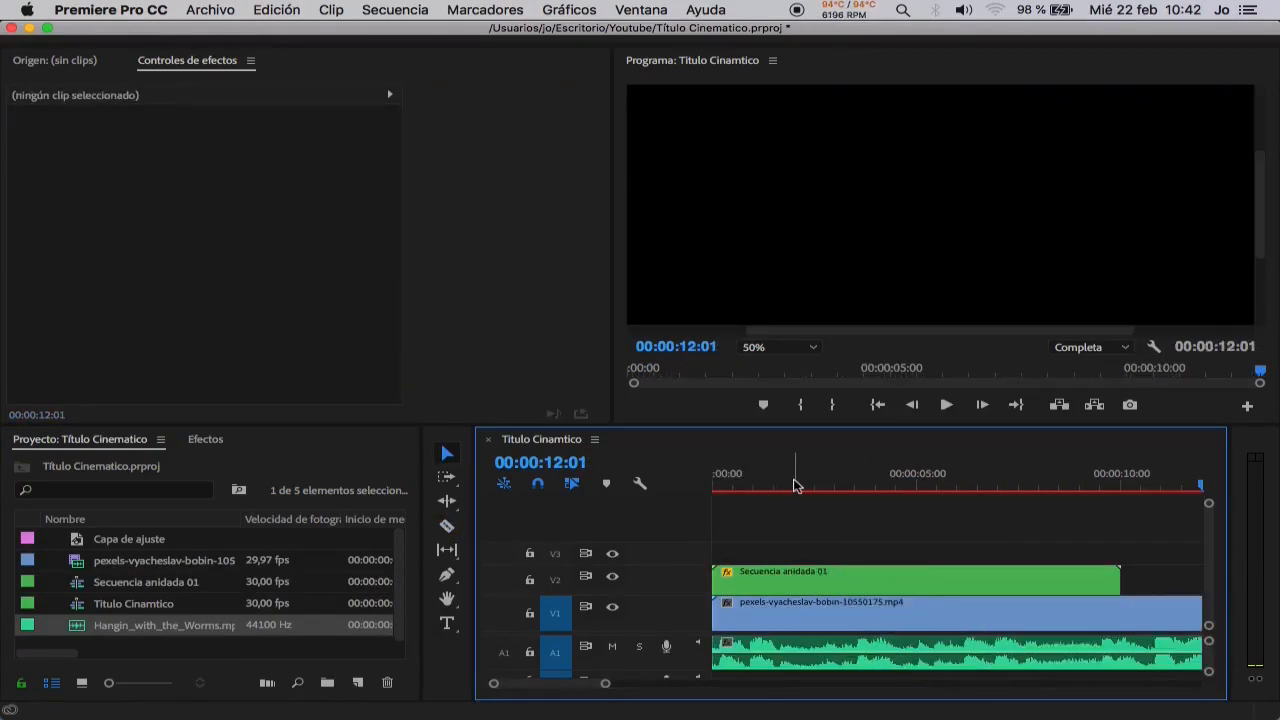